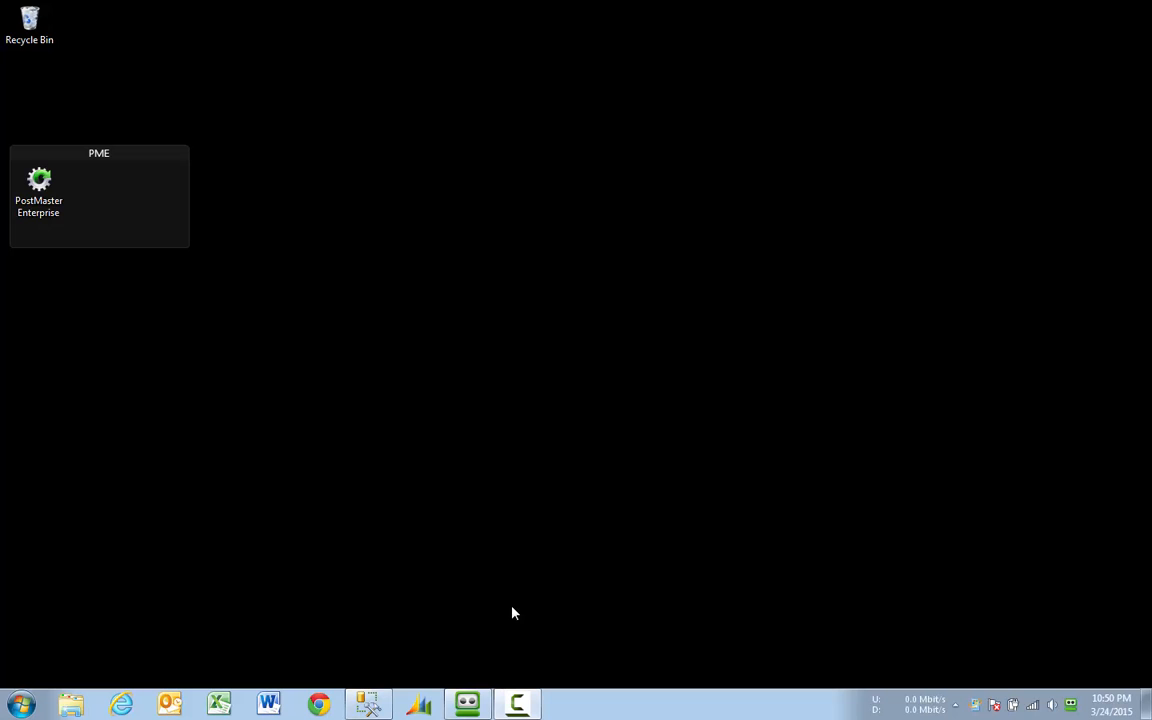
Step: Launch PostMaster Enterprise and log in to the GP2013 SQL server with the account password
double_click(37, 205)
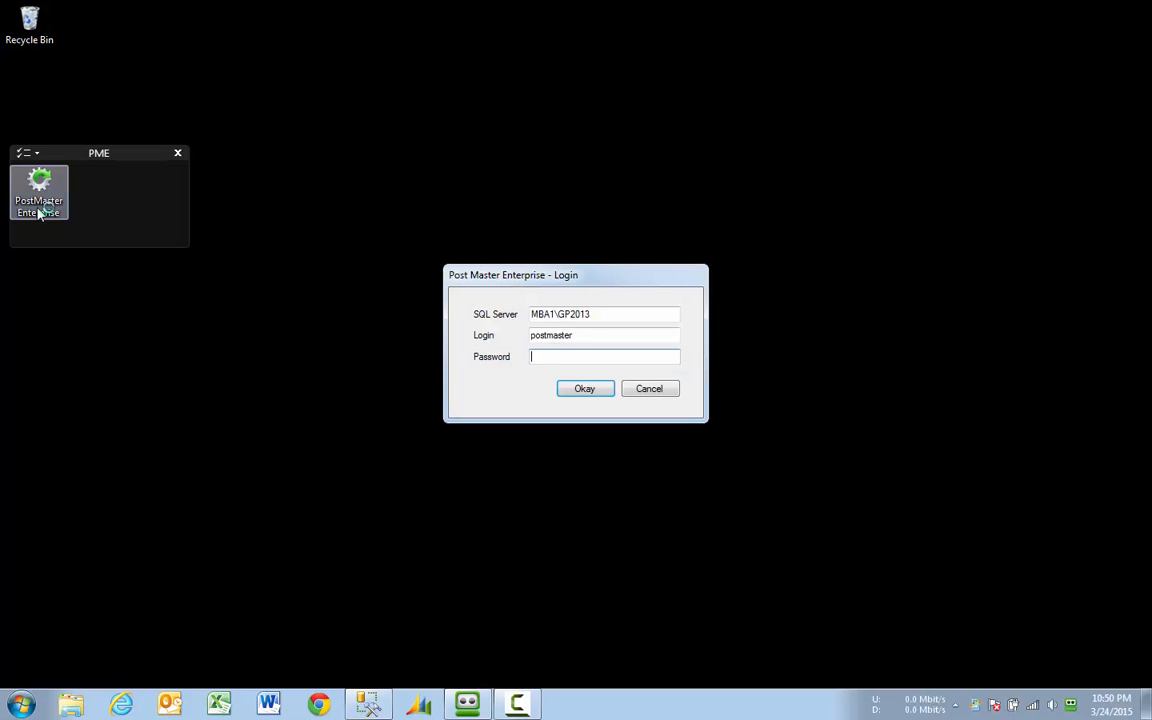
text(***)
key(Return)
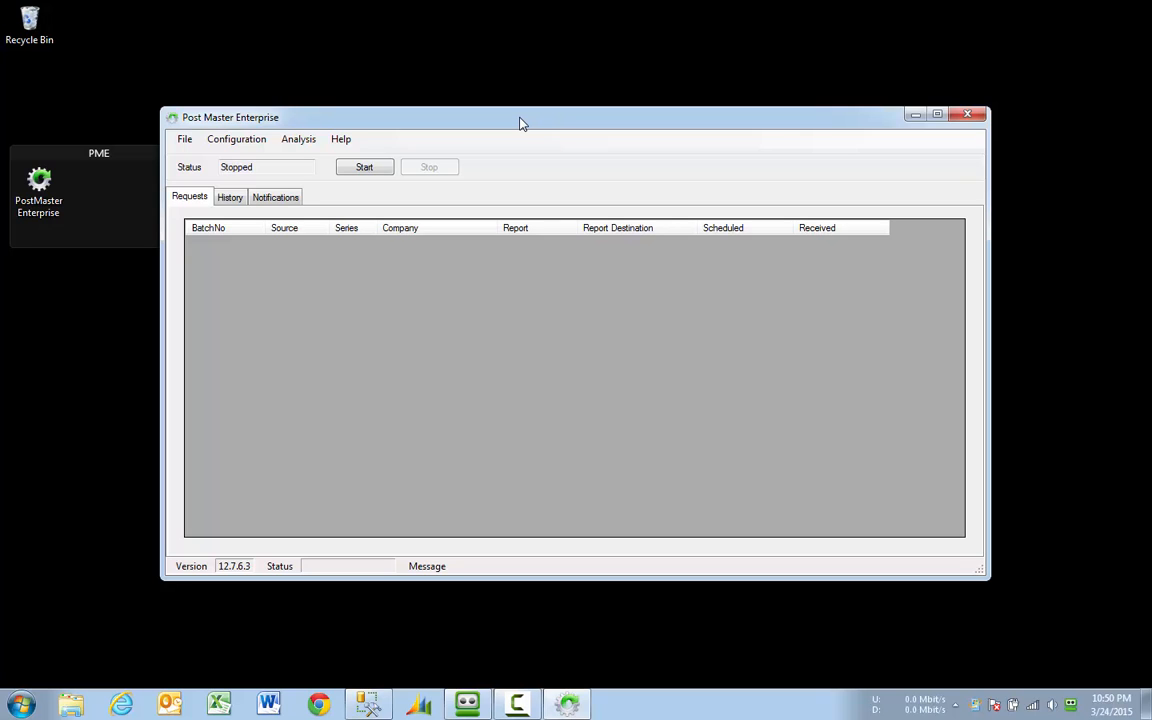
click(263, 143)
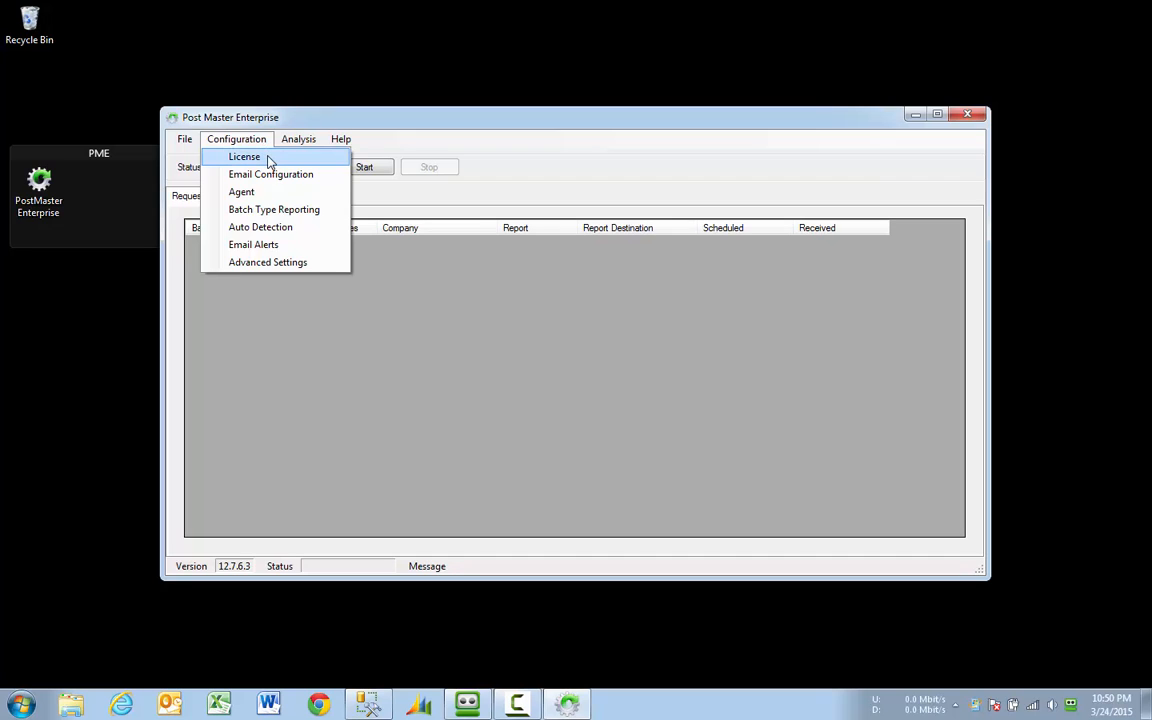
click(268, 159)
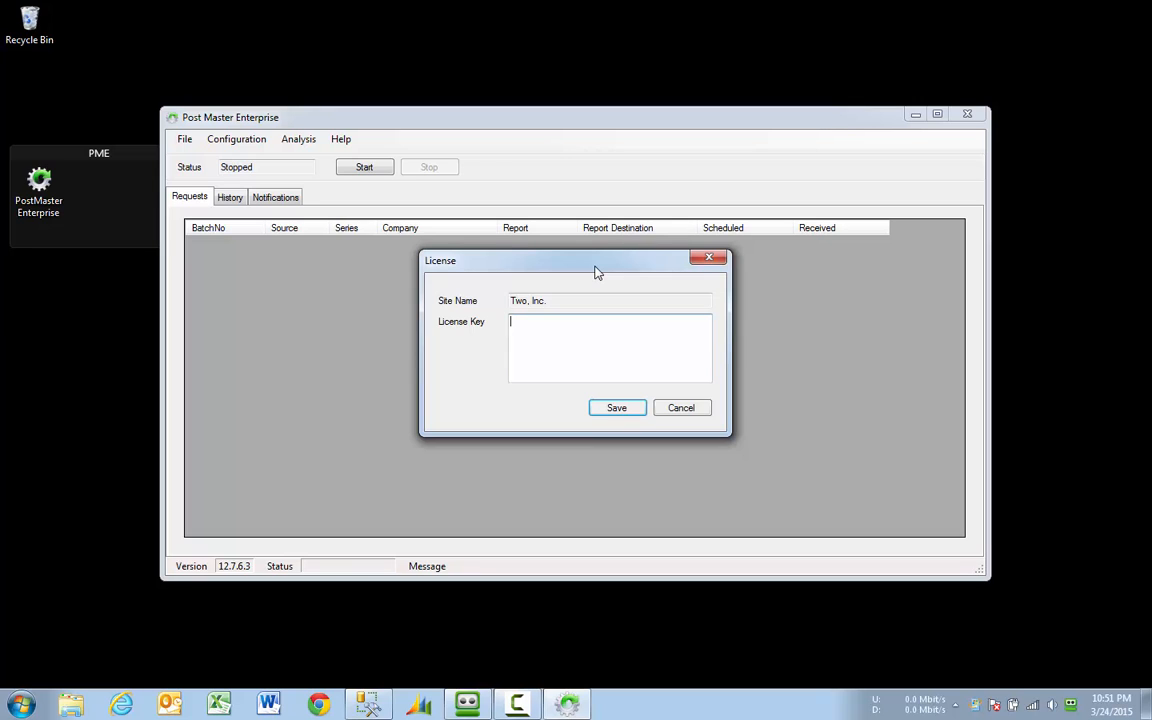
click(706, 258)
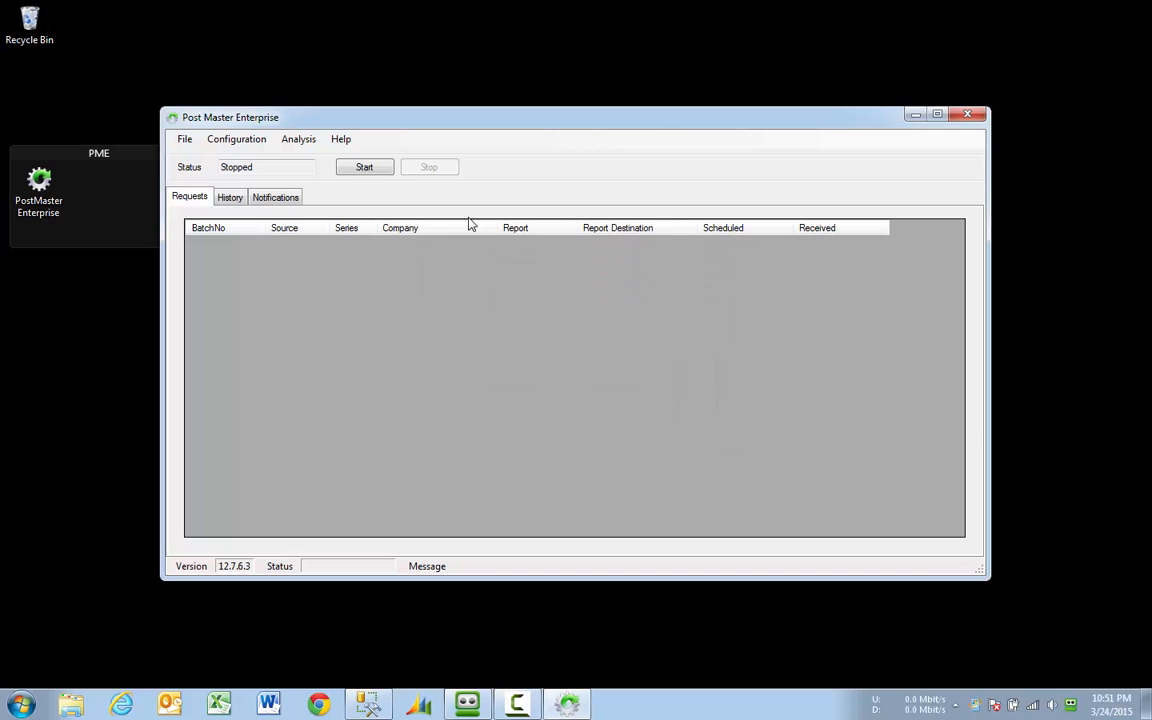
Step: In Email Configuration, enter SMTP server smtp.gmail.com, port 587, the sender account and its password
click(252, 140)
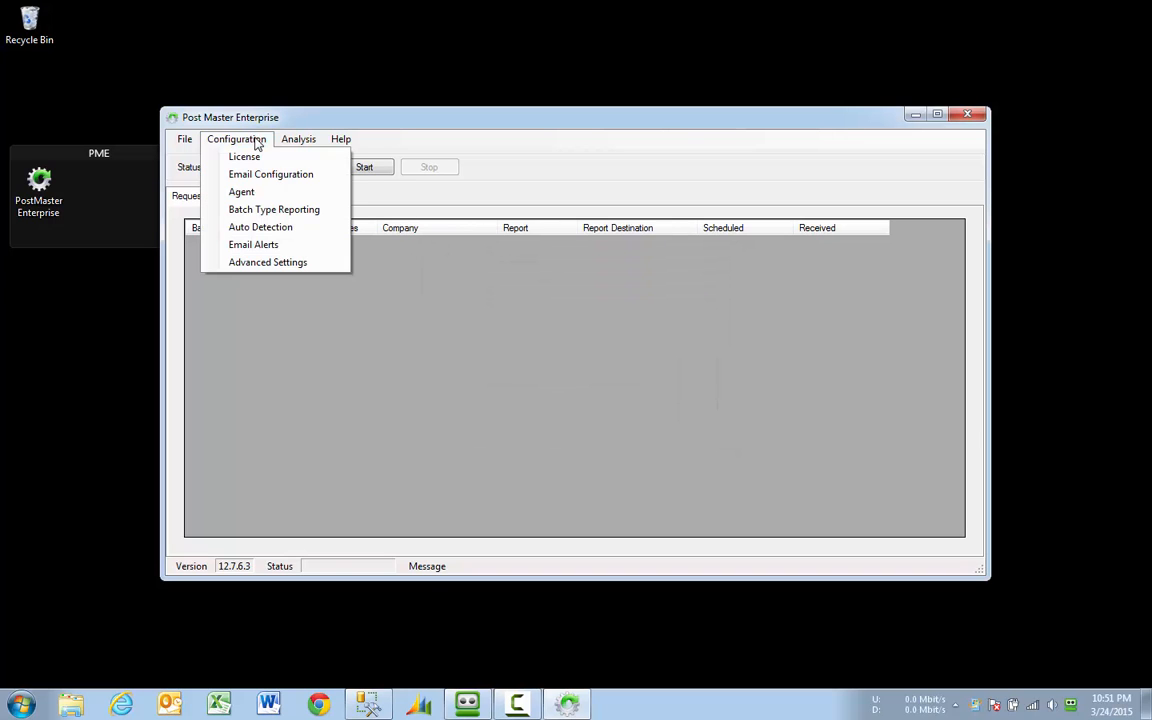
click(327, 180)
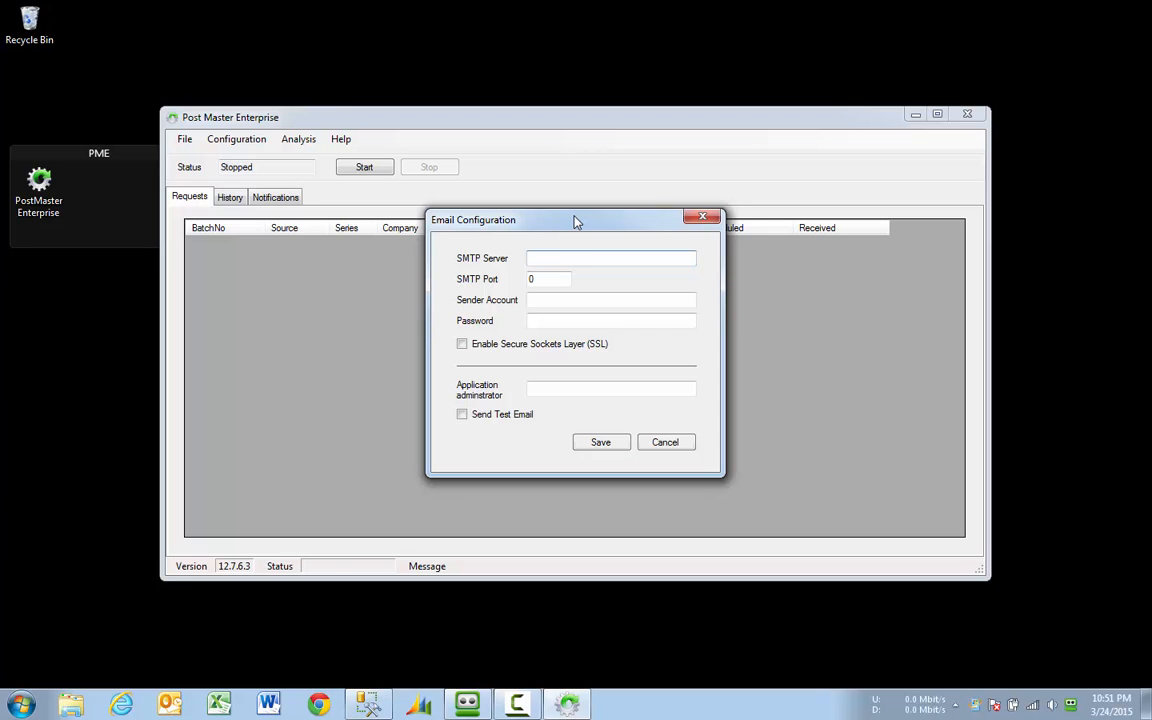
text(smtp.gmail.com)
key(Tab)
text(587)
key(Tab)
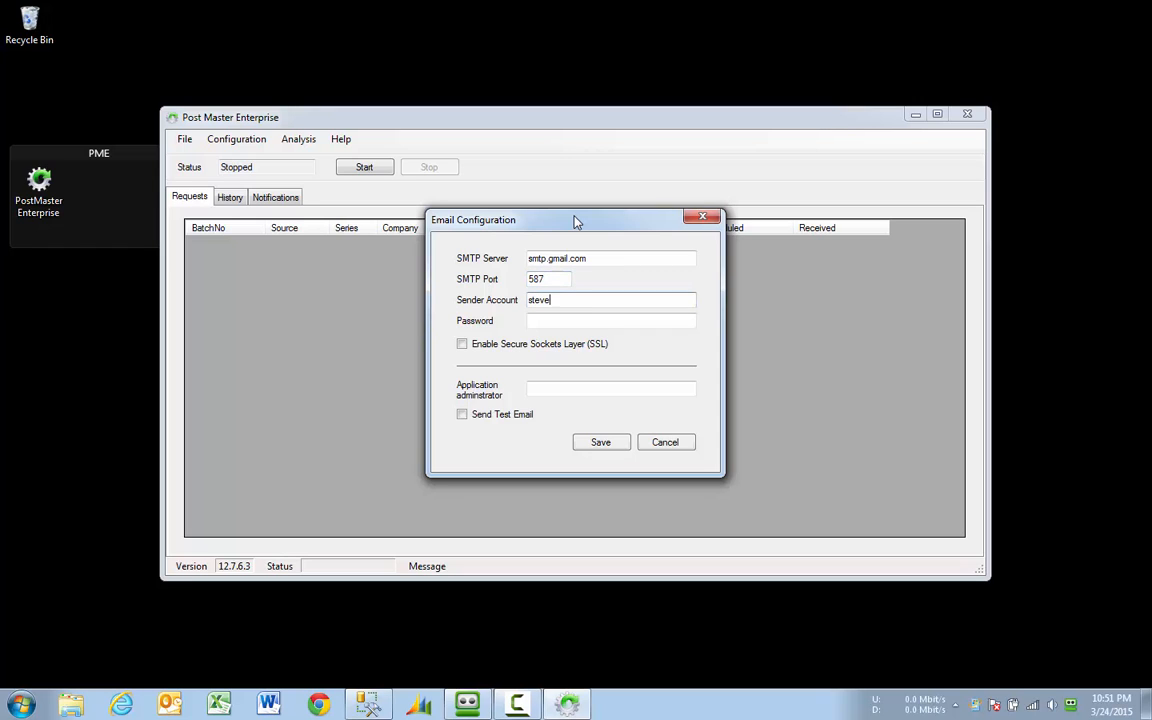
key(Tab)
key(ctrl+v)
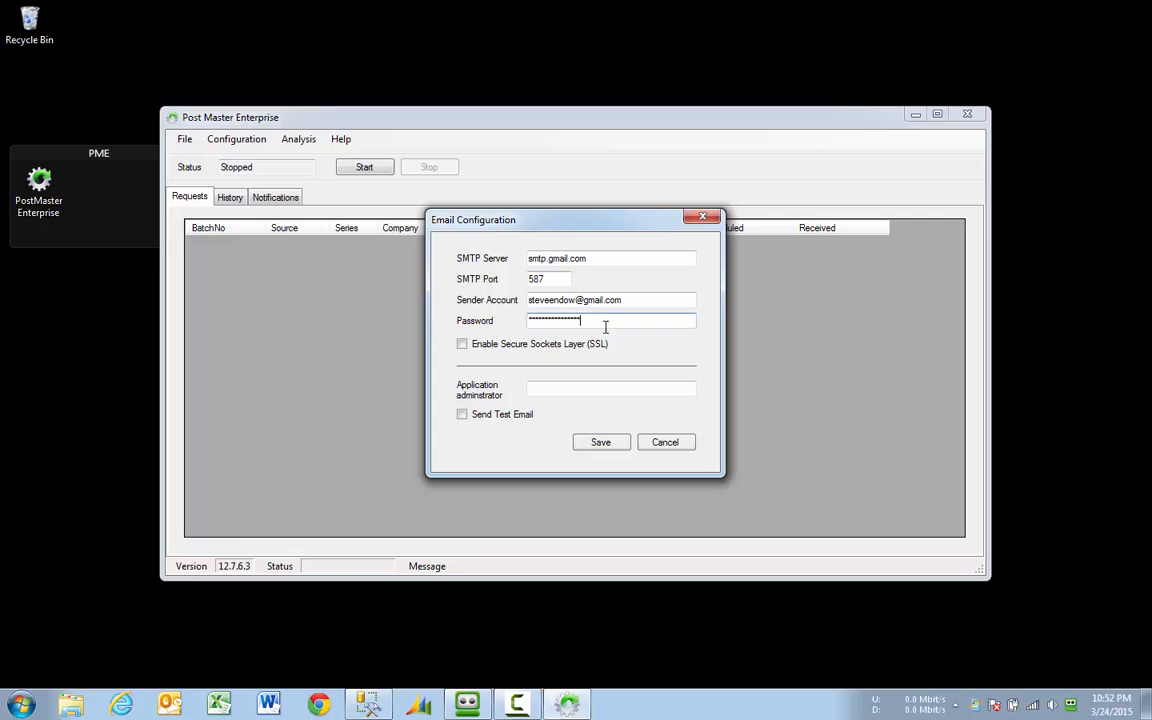
Step: Enable SSL, enter the administrator e-mail address, request a test email, and save
click(476, 346)
click(579, 390)
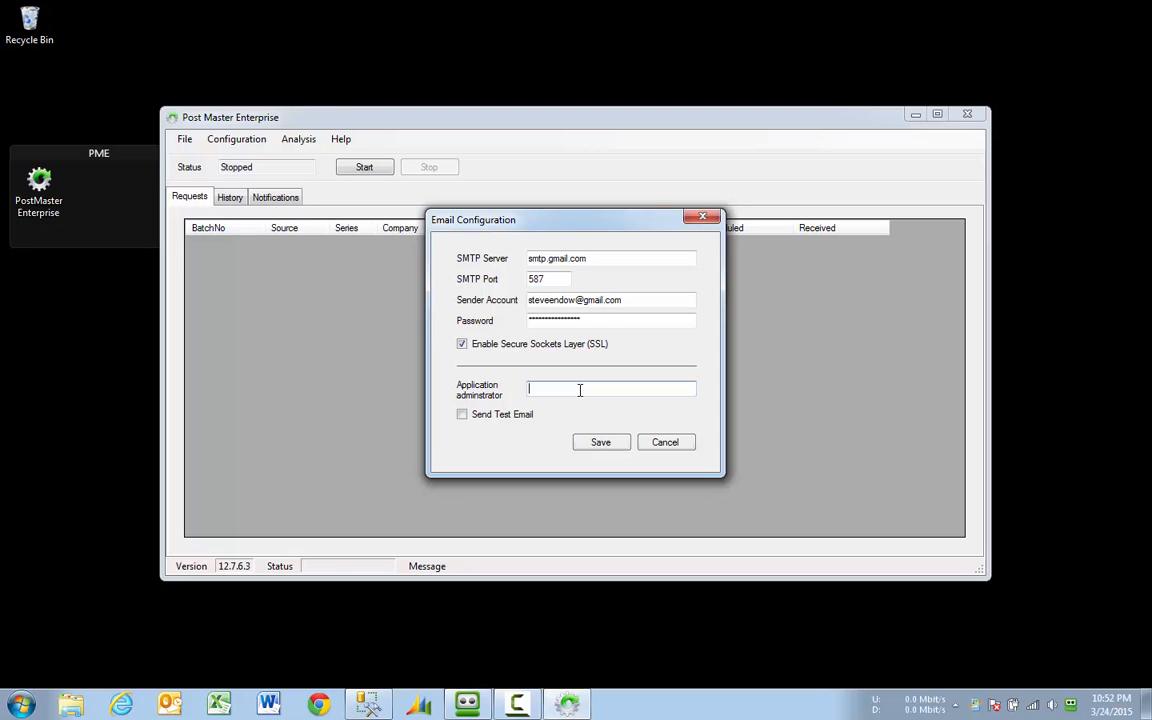
click(464, 417)
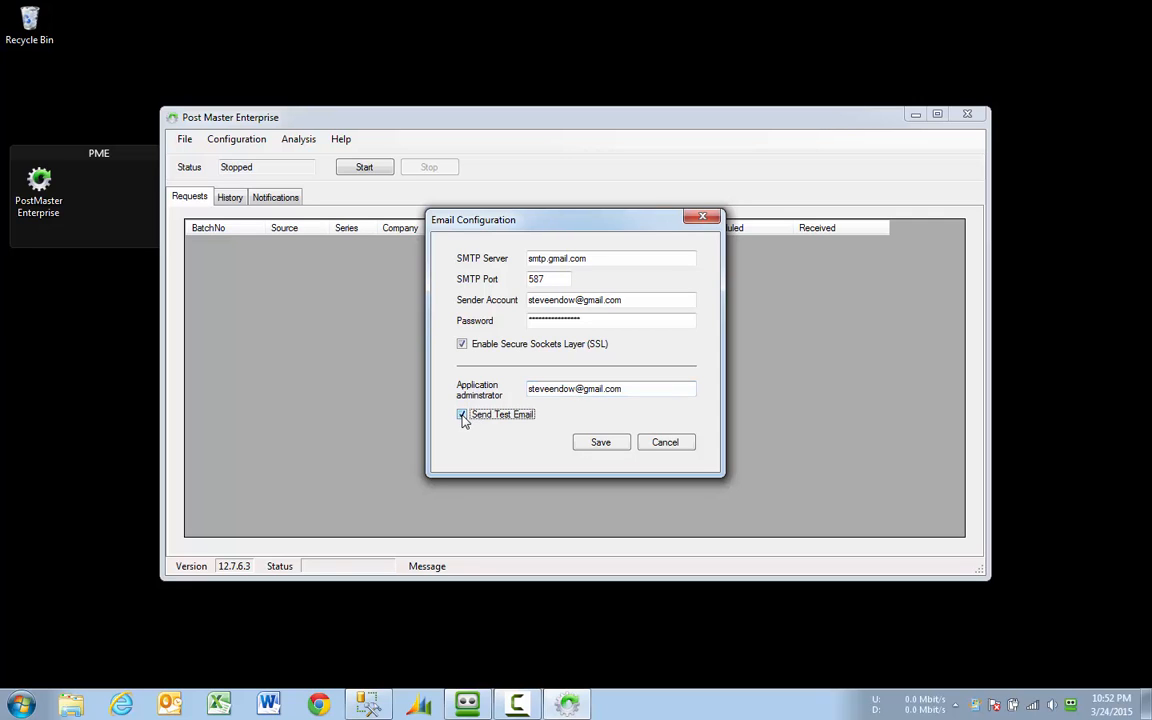
click(601, 443)
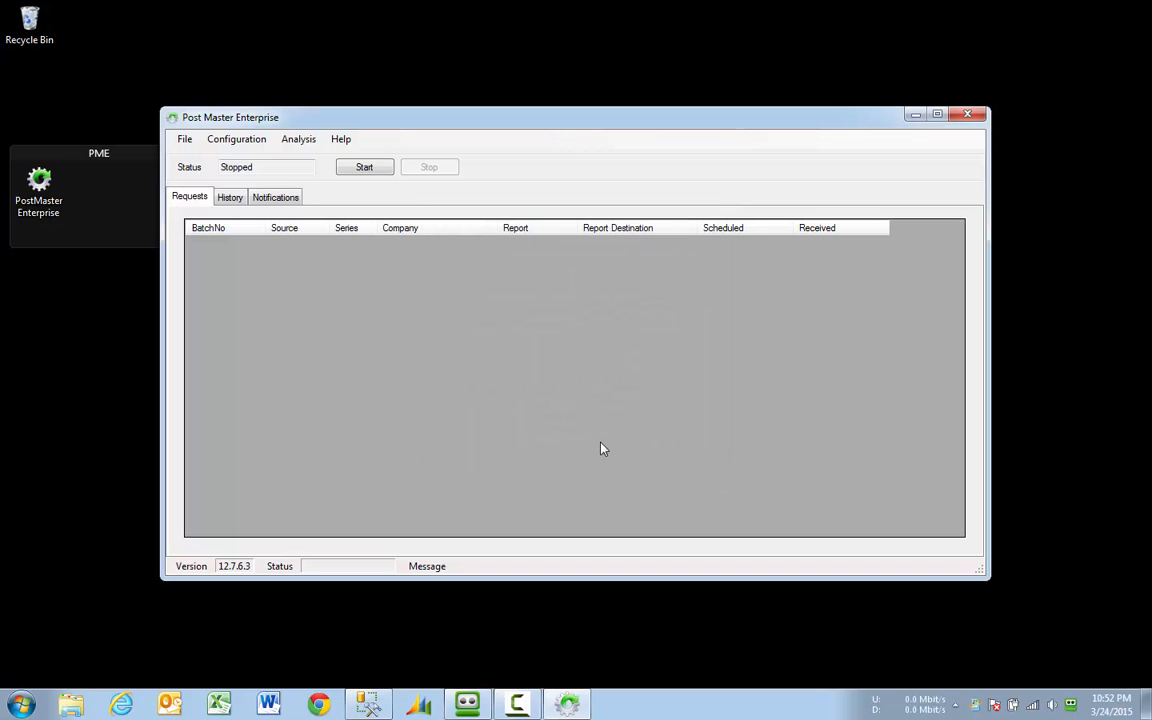
Step: Show the notifications log, then set agent polling to 10 seconds and DSN server Dynamics GP 2013, and save
click(280, 199)
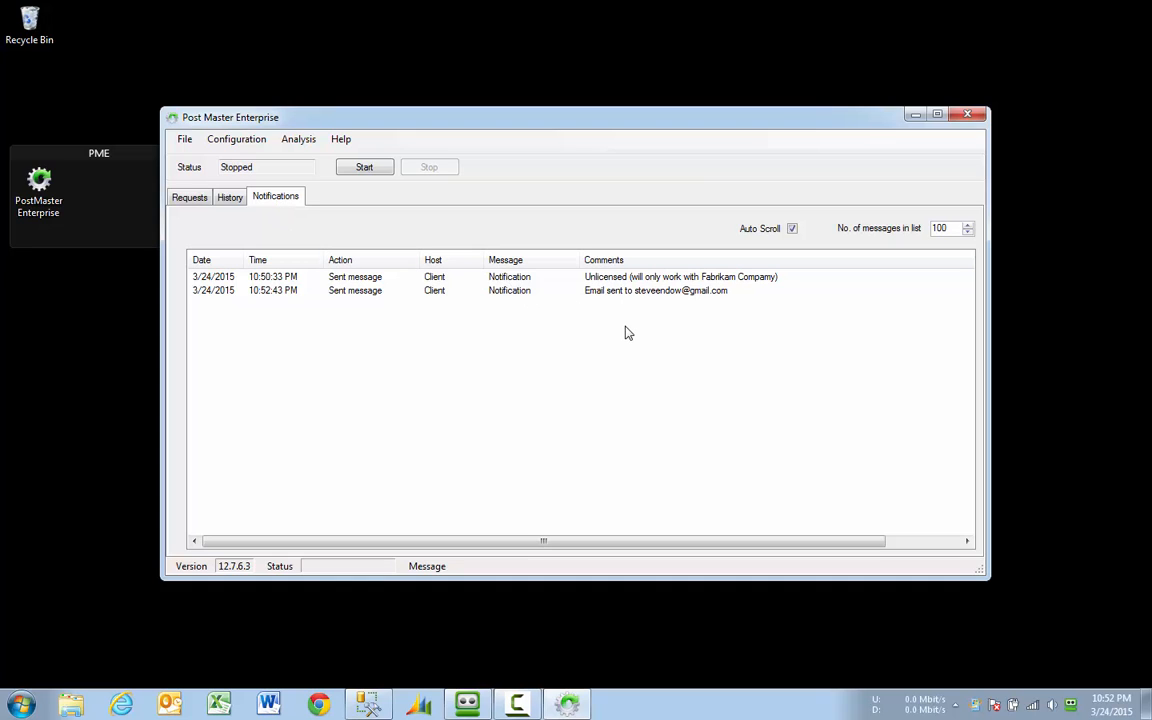
click(258, 140)
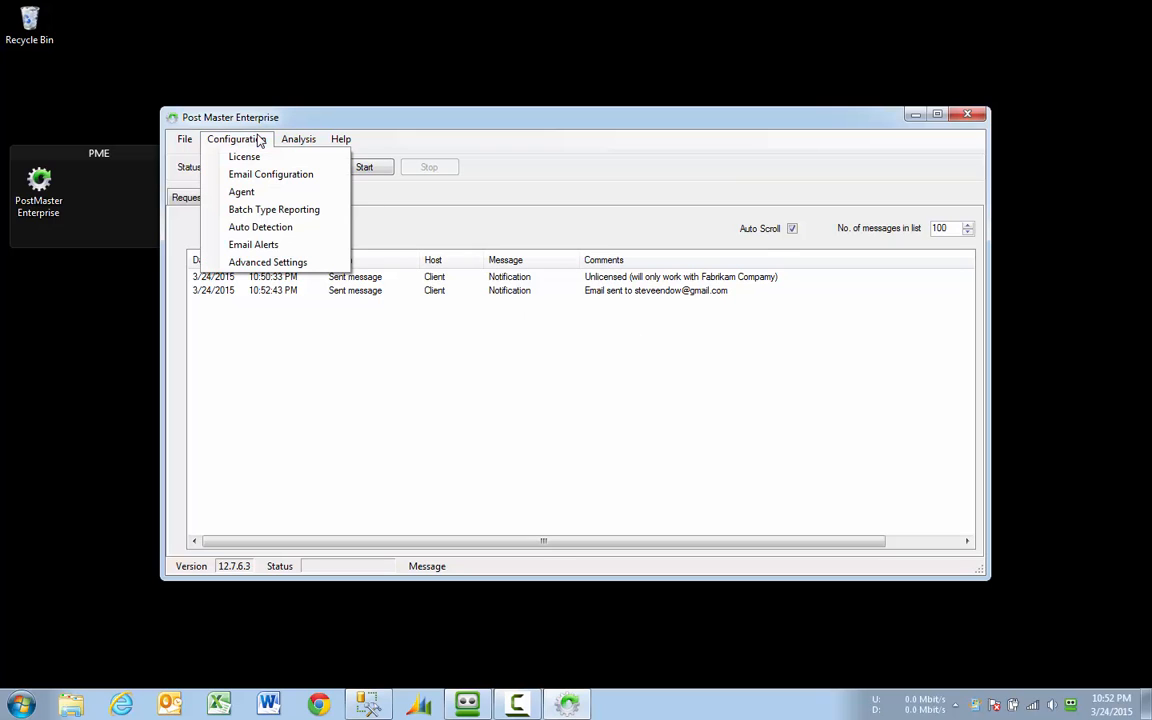
click(272, 196)
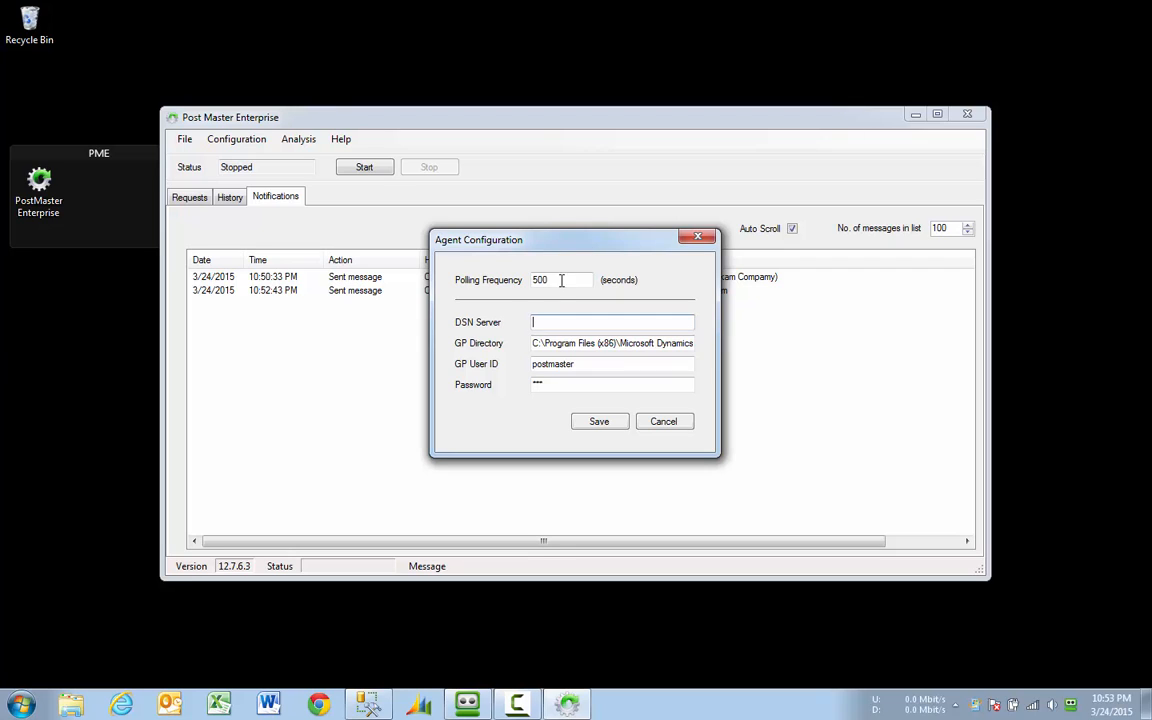
drag(565, 281, 522, 279)
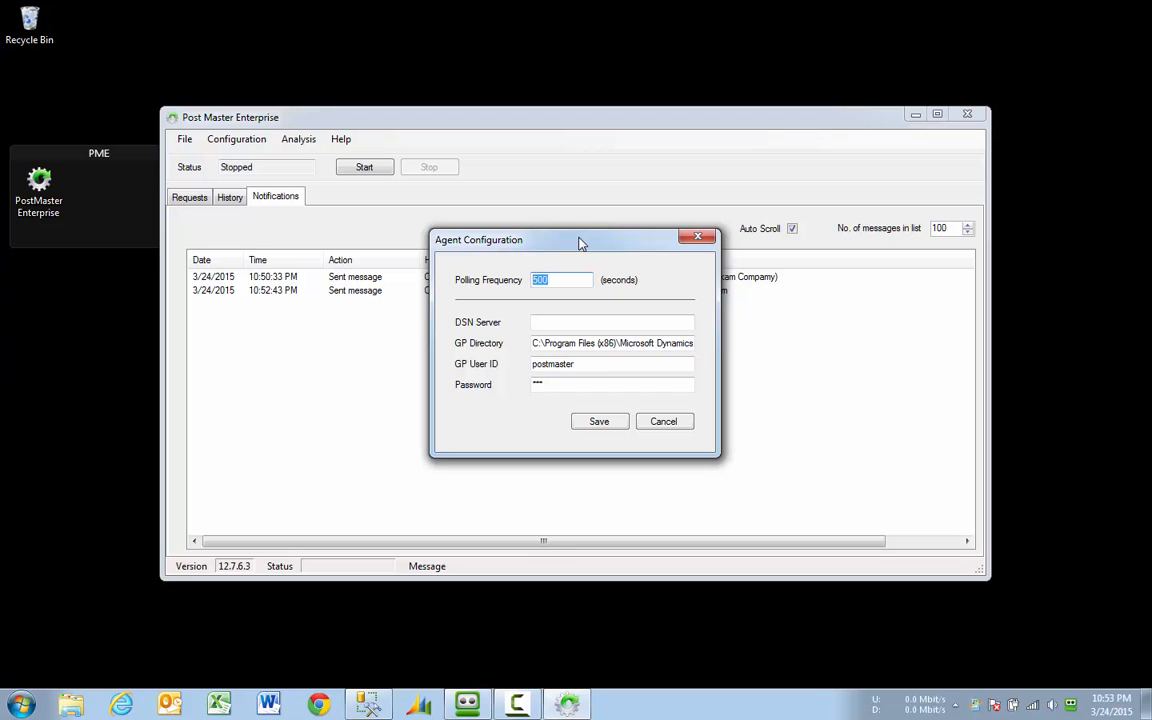
text(10)
key(Tab)
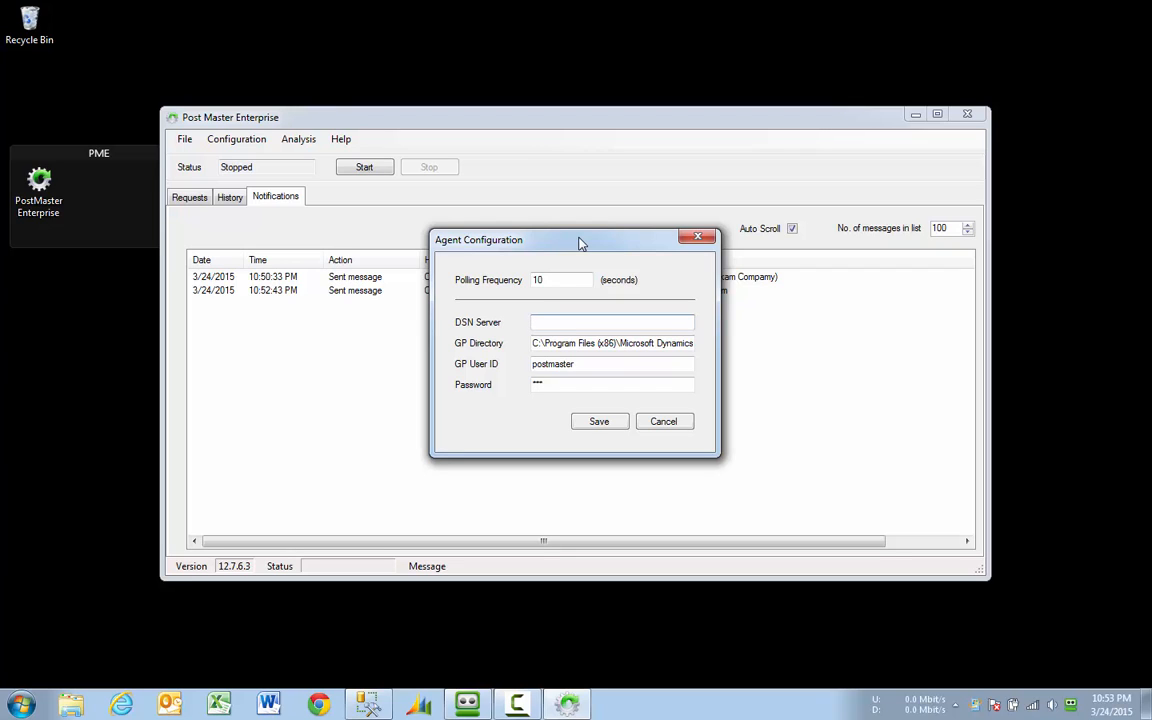
text(Dynamics GP 2013)
click(636, 343)
key(ctrl+Right)
key(ctrl+Right)
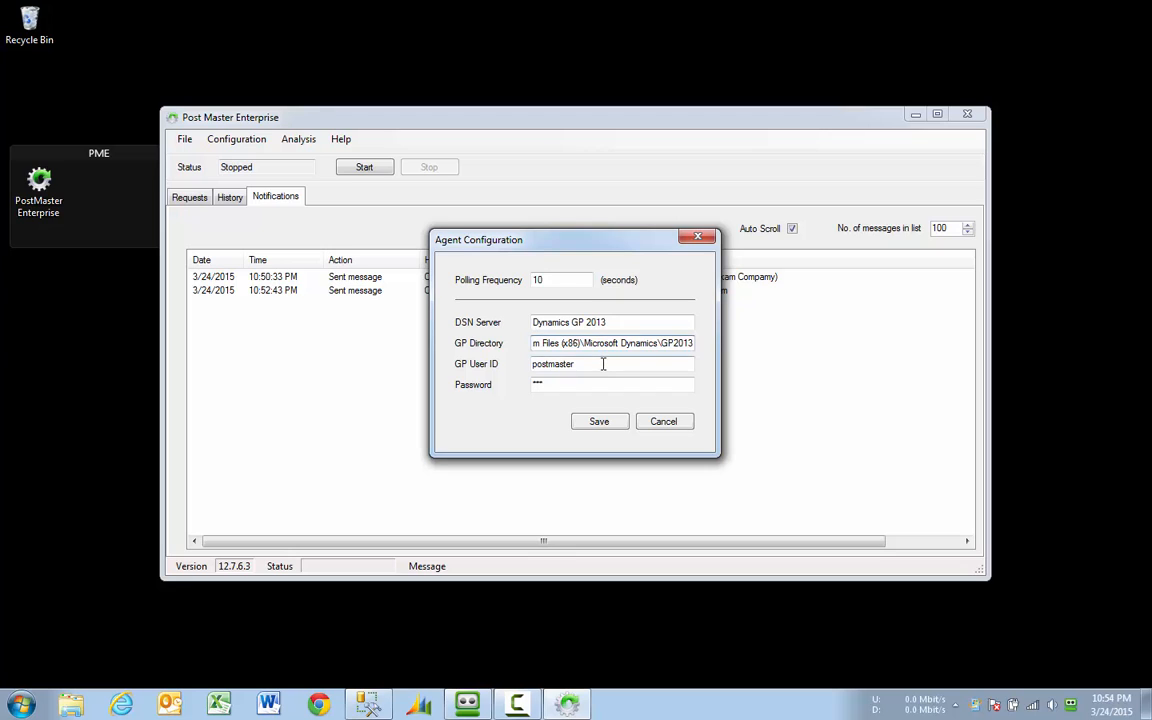
click(604, 364)
click(600, 425)
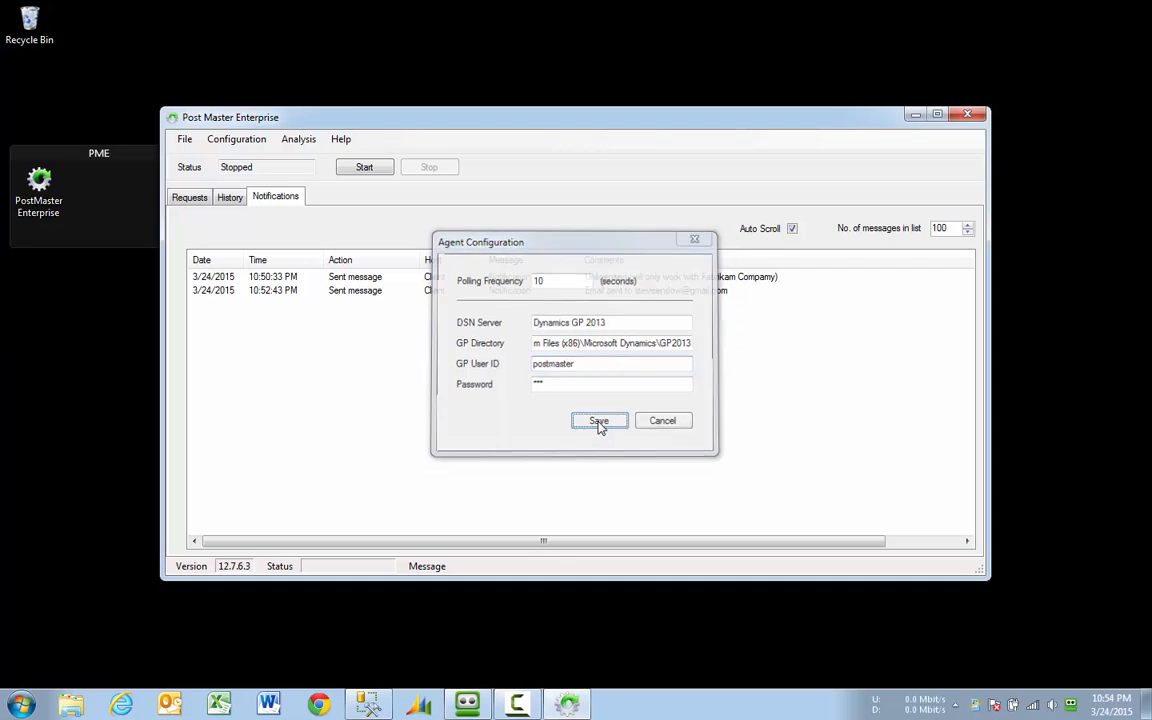
Step: In Batch Type Reporting, select General Entry batches and set the reporting output to PDF
click(250, 143)
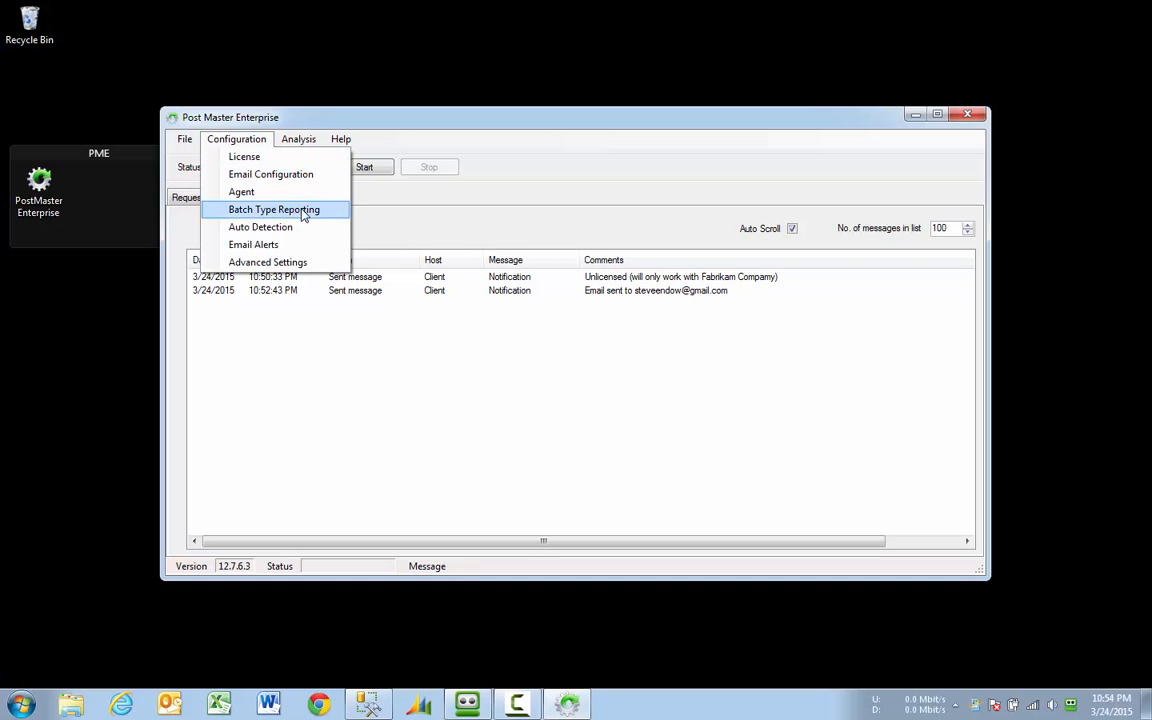
click(336, 211)
click(624, 217)
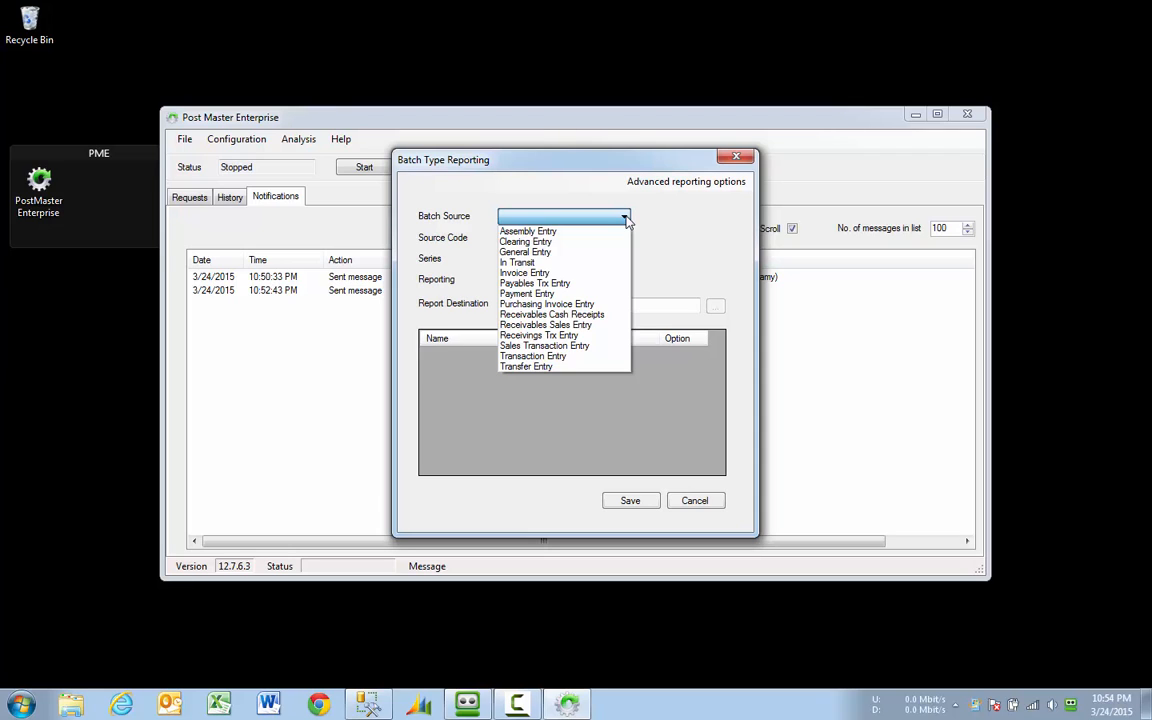
click(561, 255)
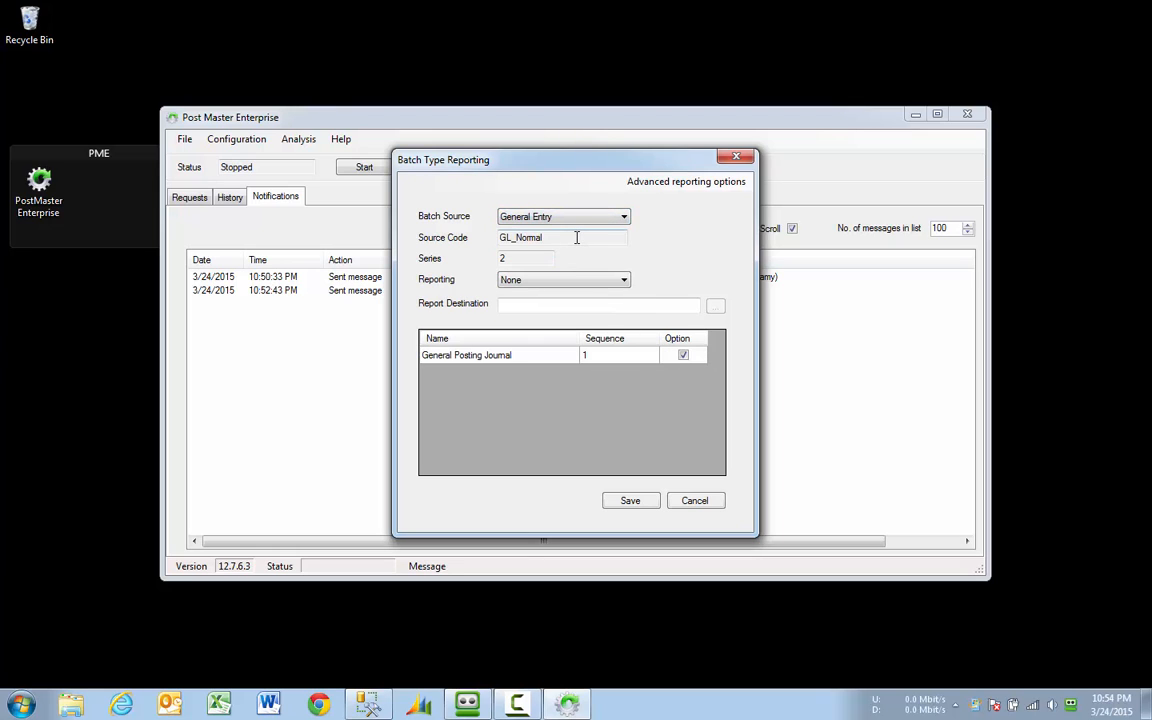
click(548, 282)
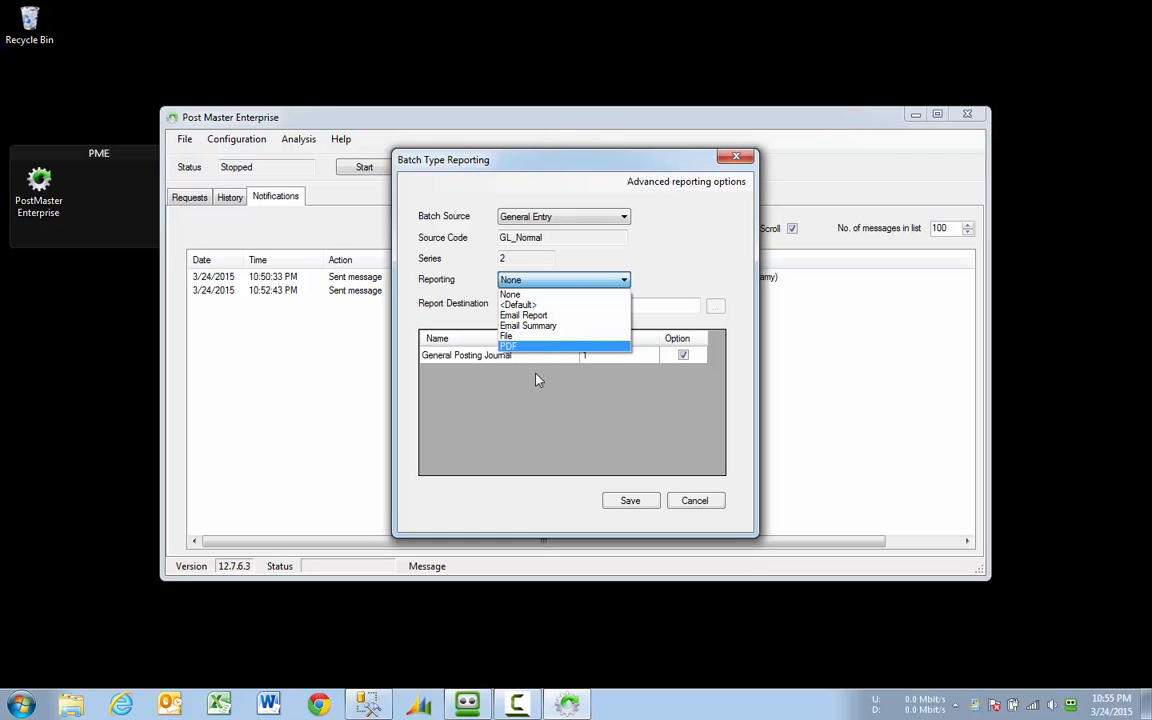
click(533, 348)
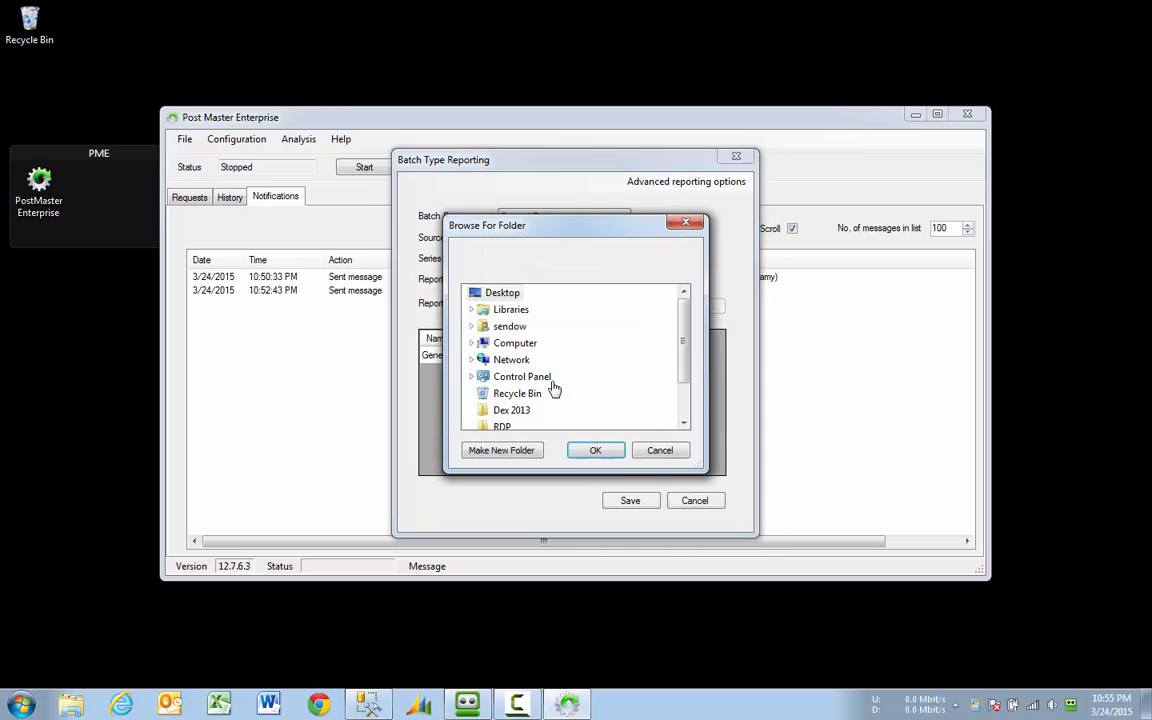
Step: Choose C:\Temp as the report destination folder
click(471, 343)
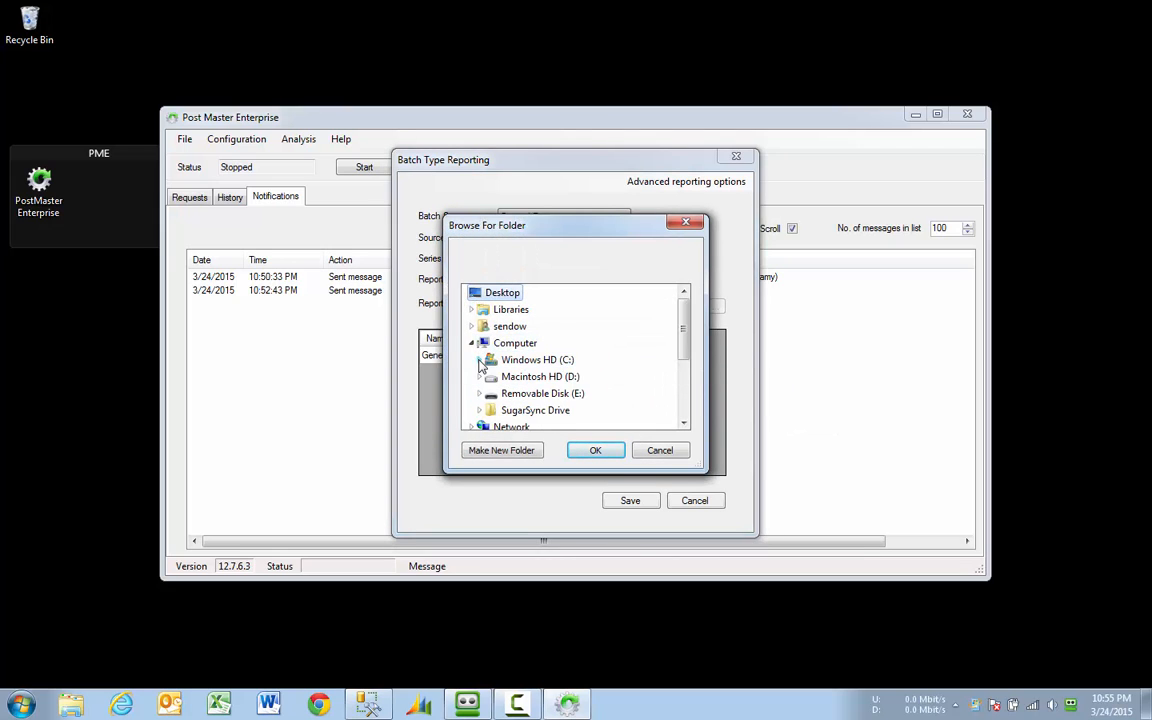
click(479, 360)
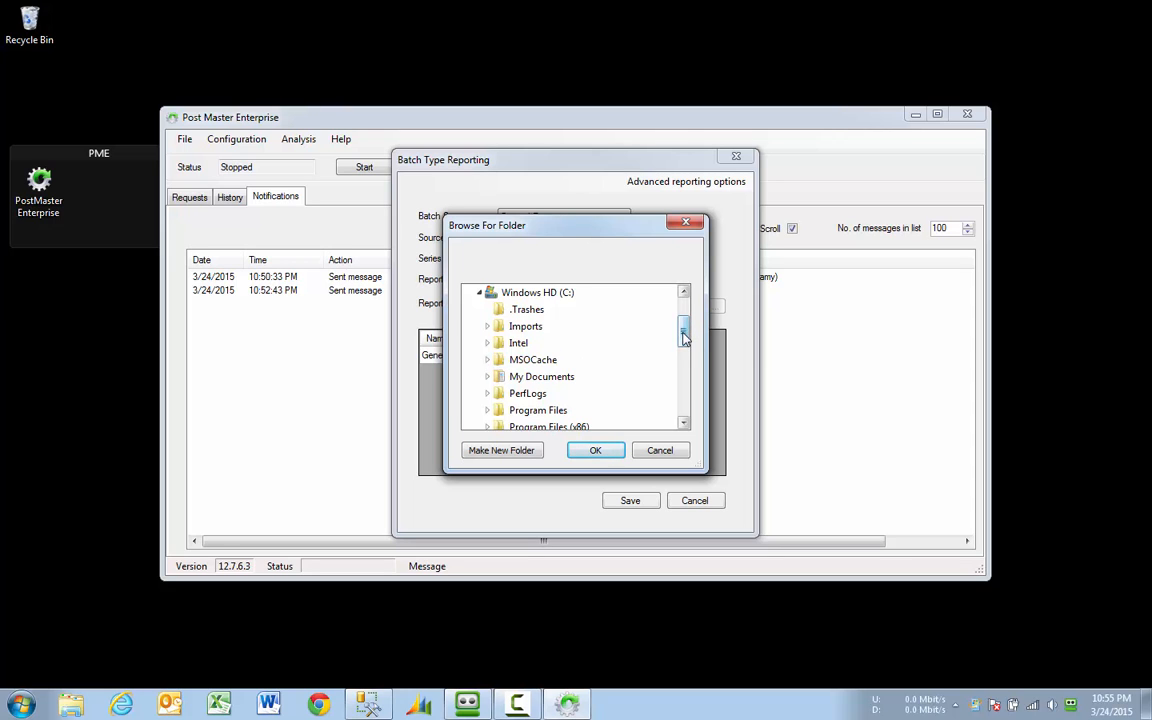
drag(685, 335, 684, 360)
click(524, 361)
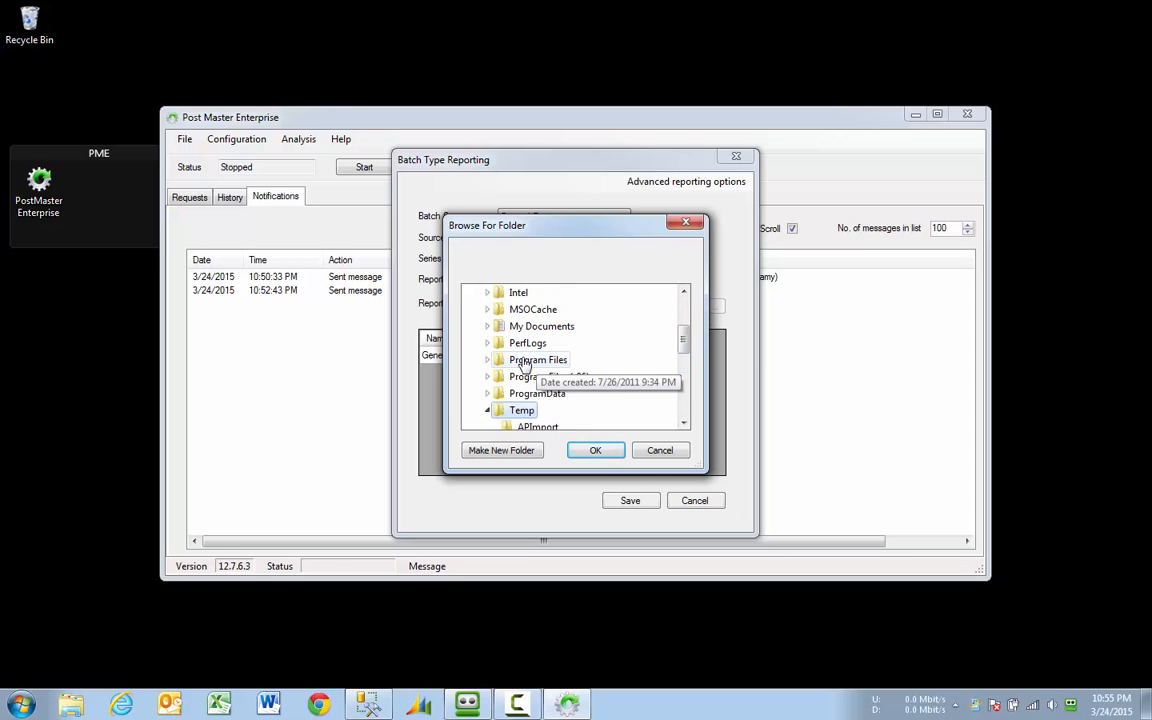
click(592, 452)
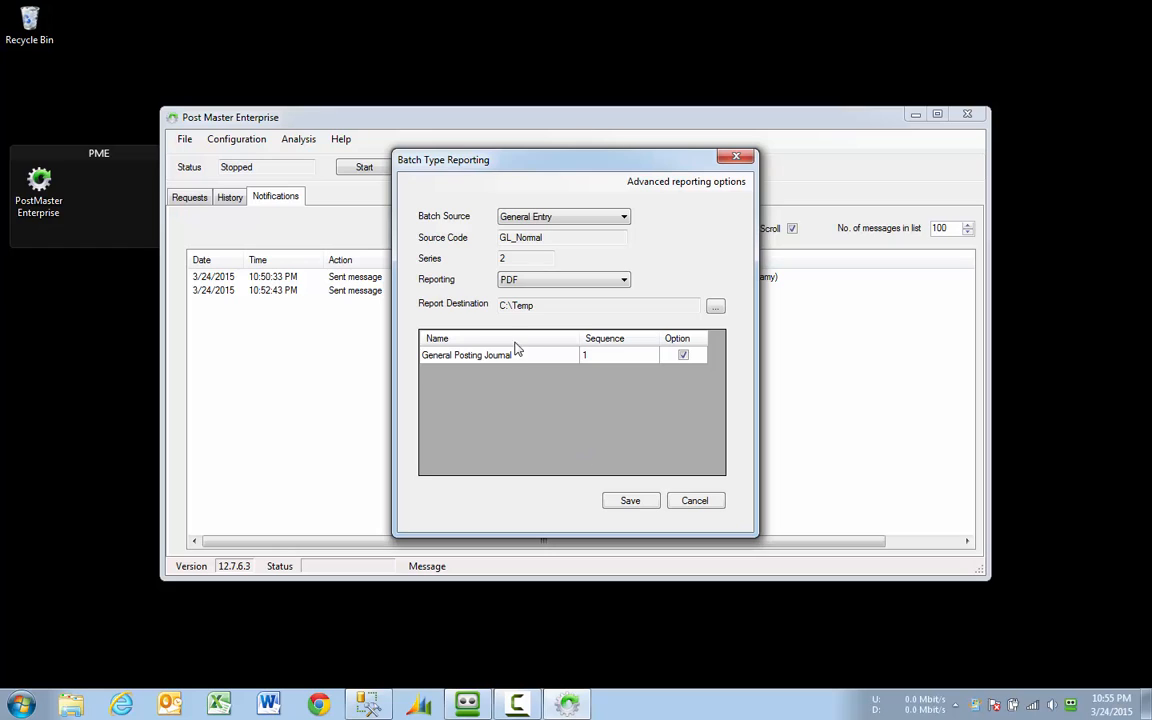
Step: Switch General Entry reporting to Email Report and enter the recipient e-mail address
click(684, 358)
click(566, 285)
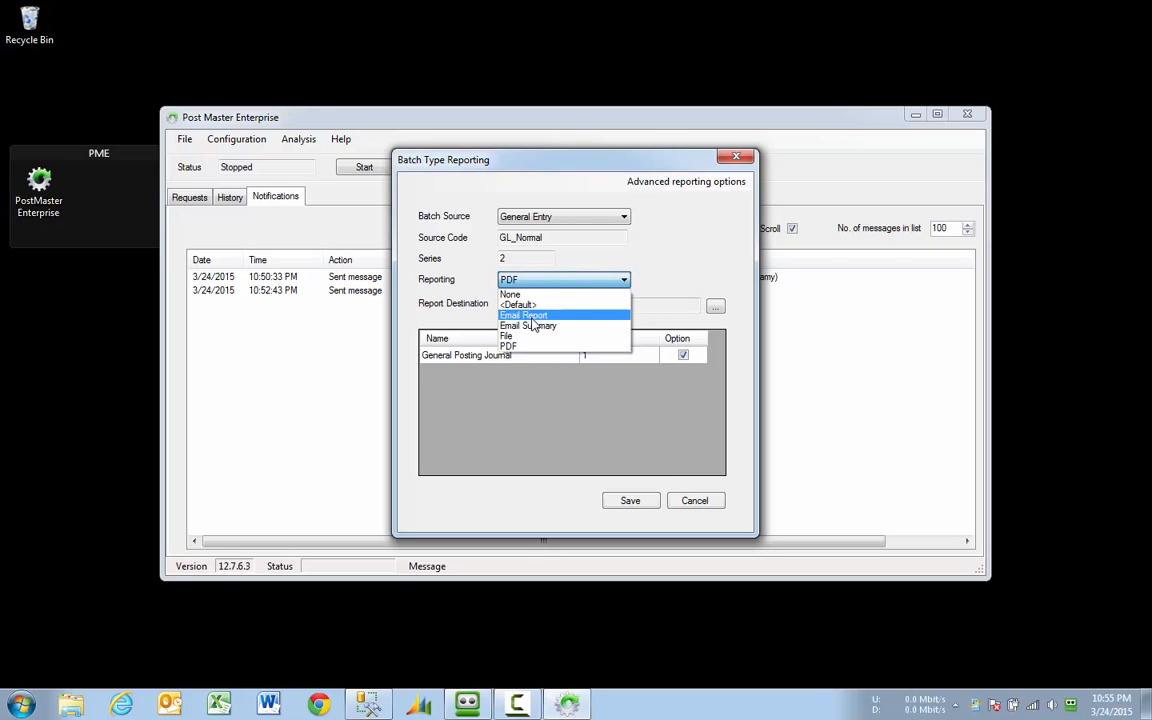
click(530, 315)
click(545, 306)
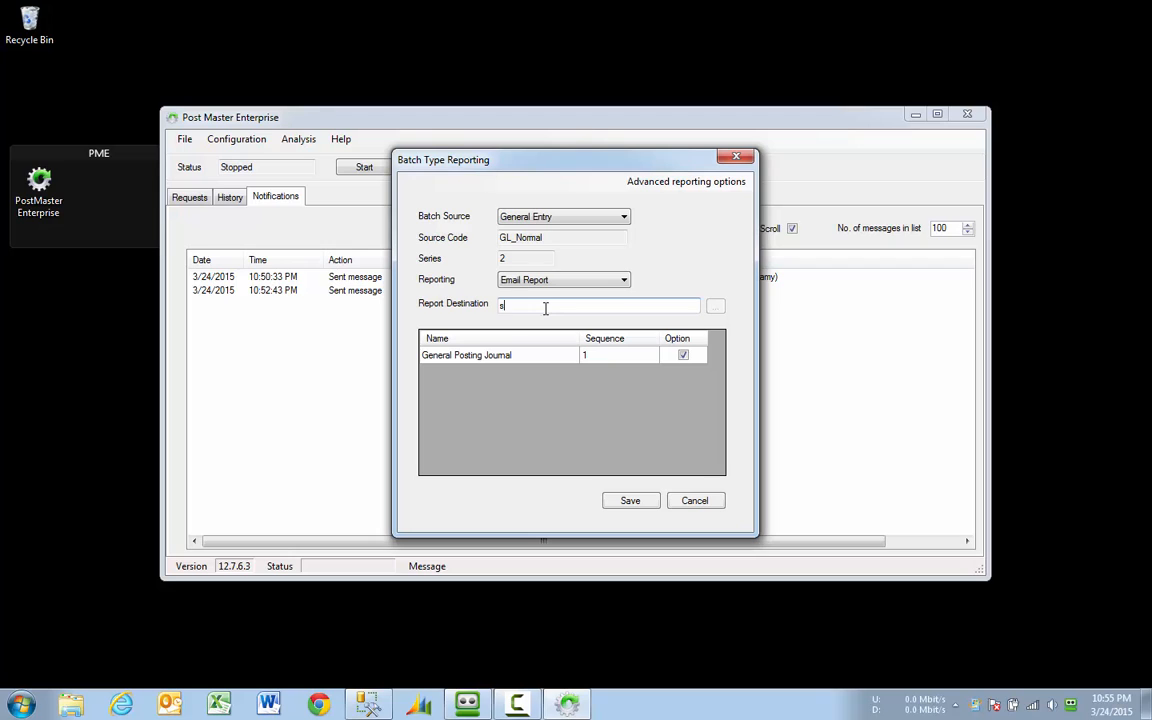
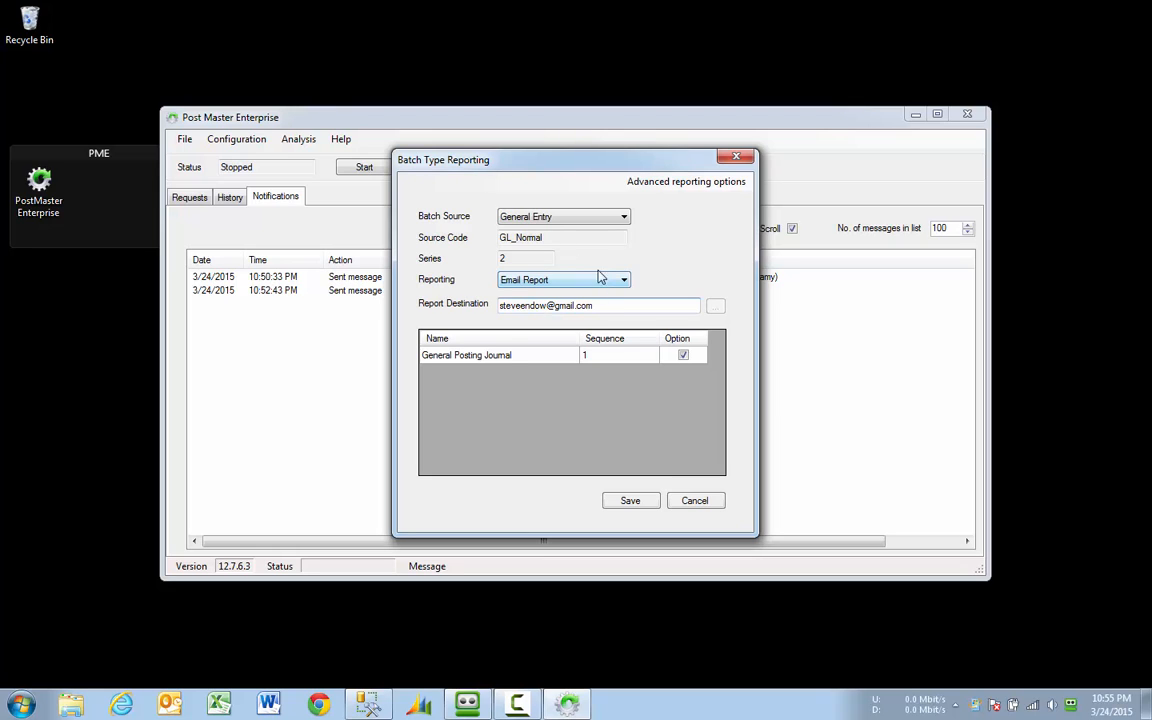
click(617, 218)
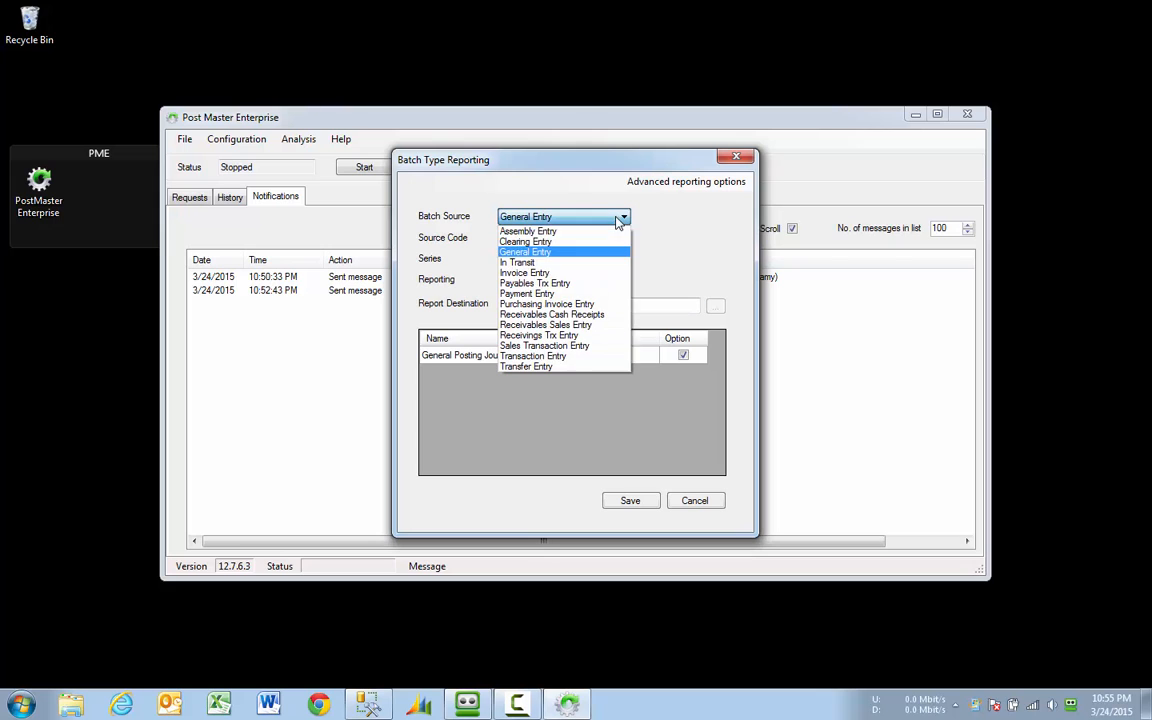
Step: Set Sales Transaction Entry batches to Email Report and enter the recipient e-mail address
click(566, 346)
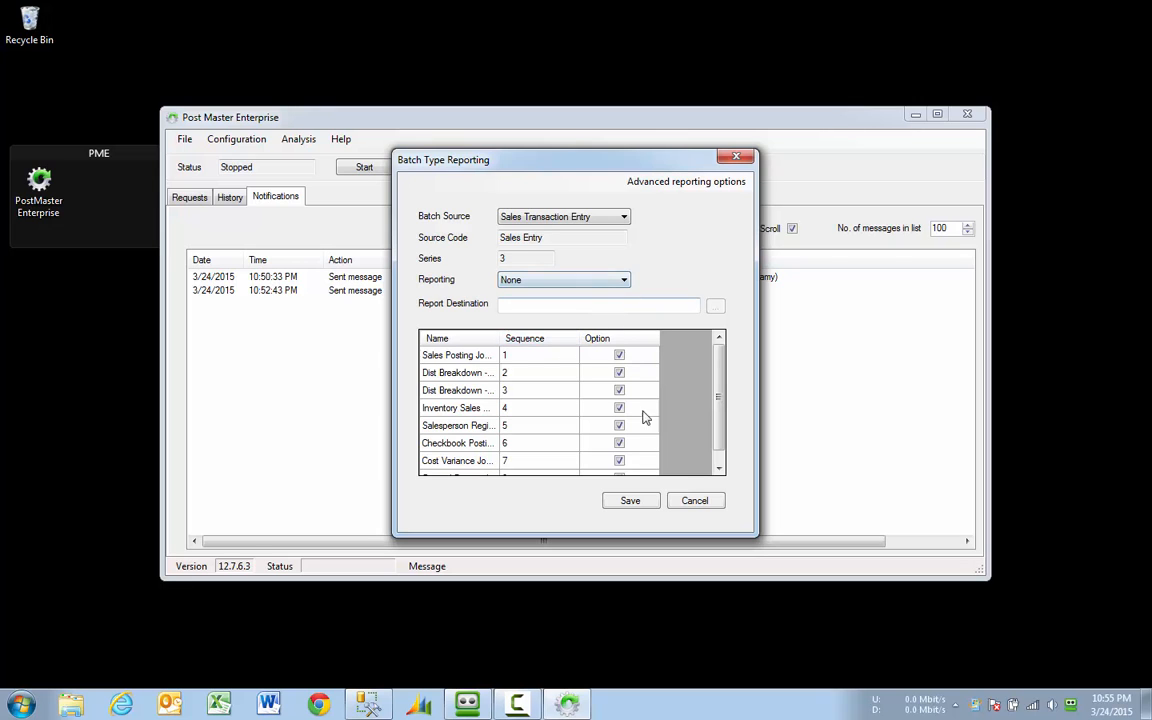
click(575, 281)
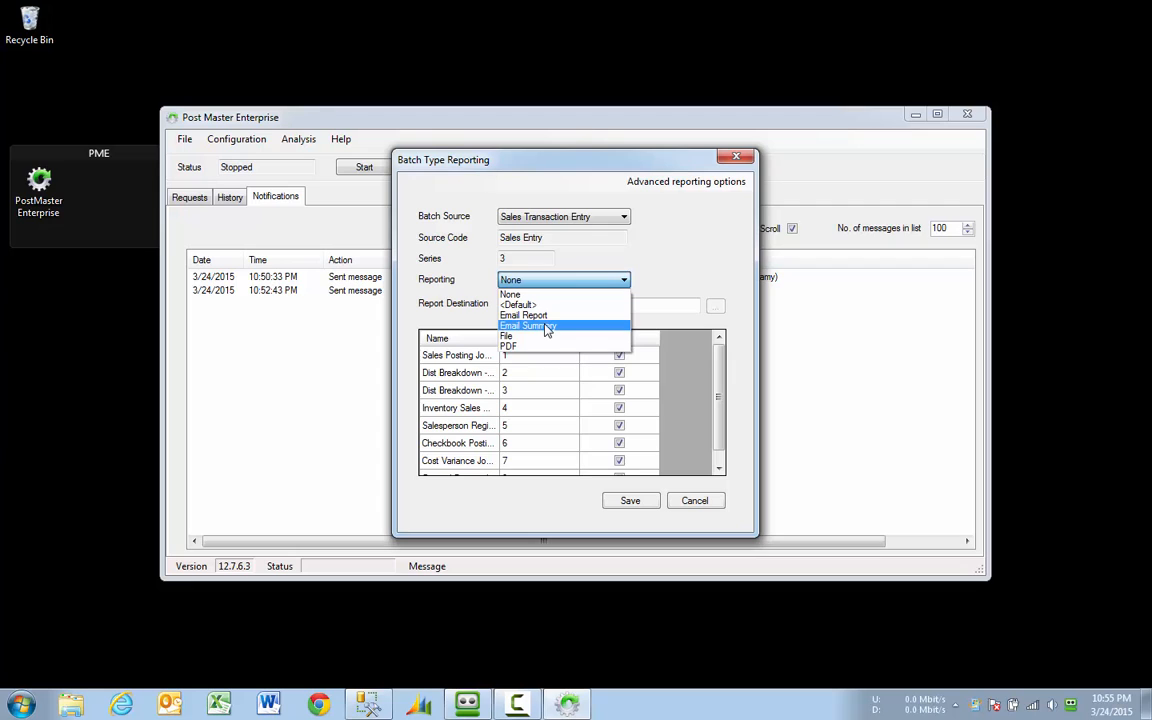
click(545, 316)
click(566, 305)
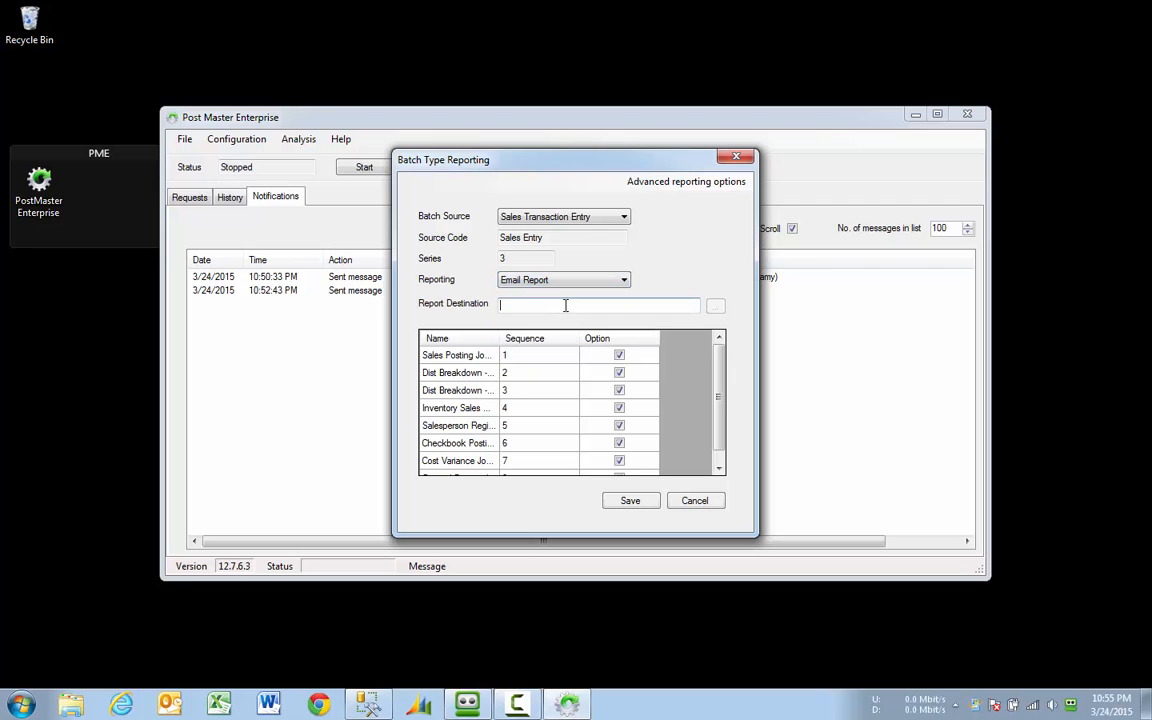
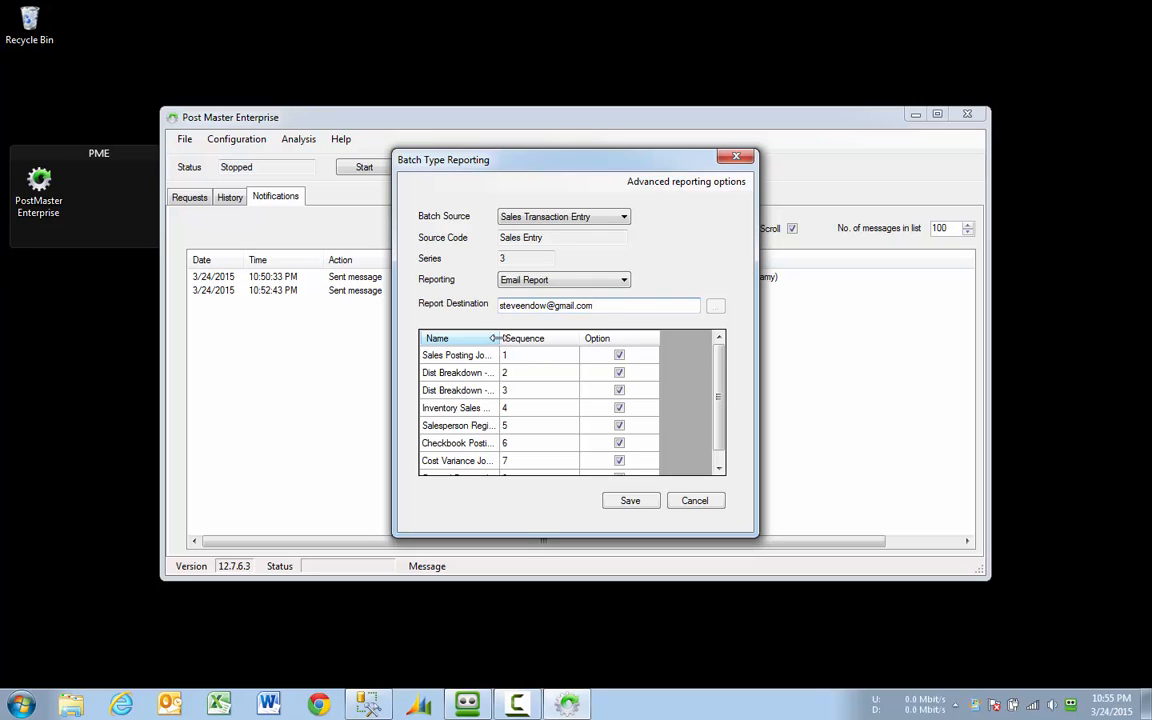
Step: Untick the Dist Breakdown, register, Checkbook Posting and Cost Variance reports, keeping Sales Posting Journal
drag(500, 338, 545, 338)
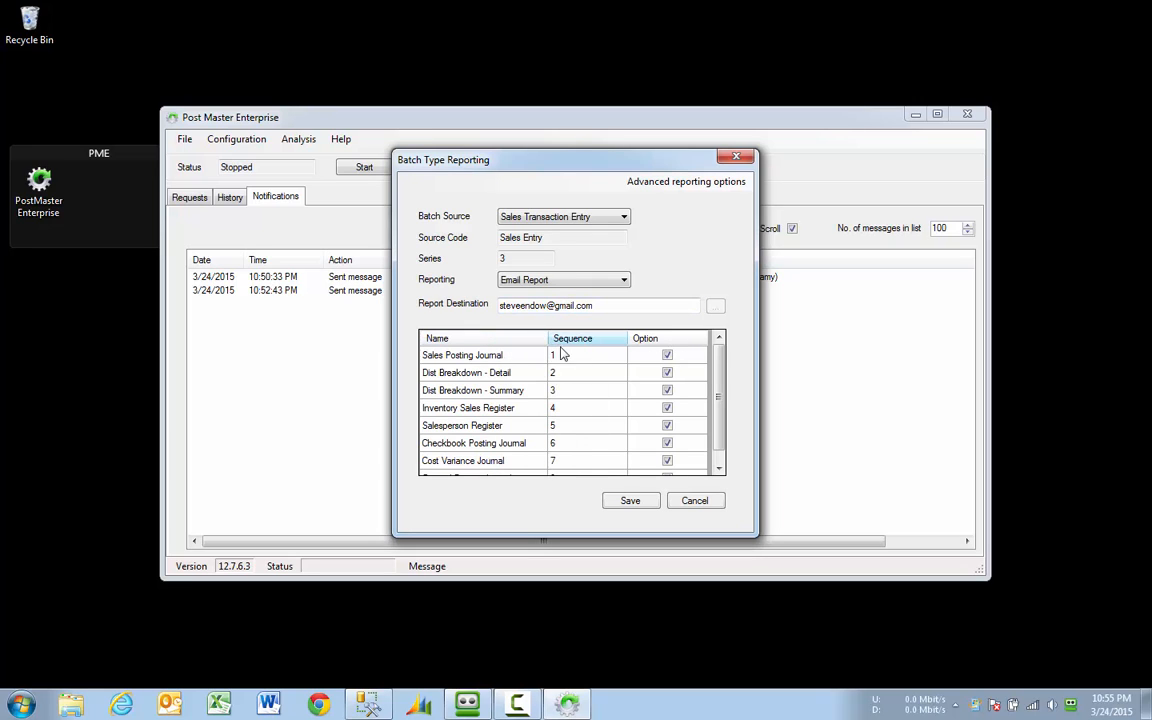
click(667, 372)
click(667, 390)
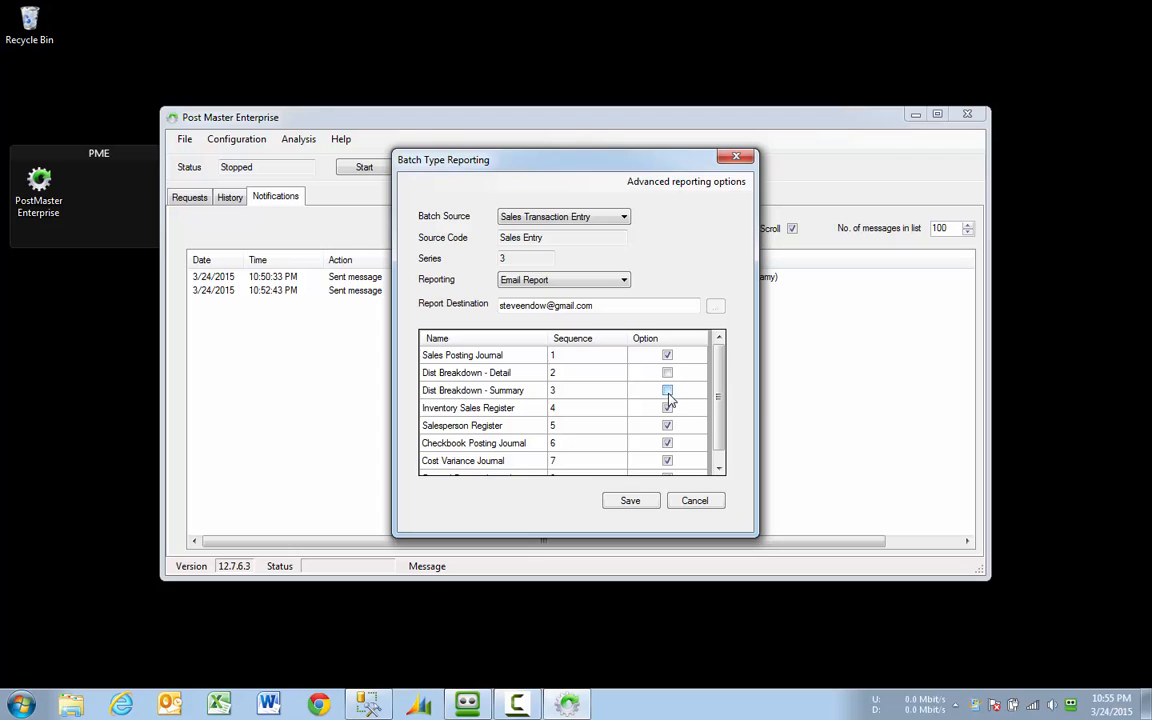
click(667, 408)
click(667, 425)
click(667, 443)
click(667, 460)
scroll(695, 470, down, 1)
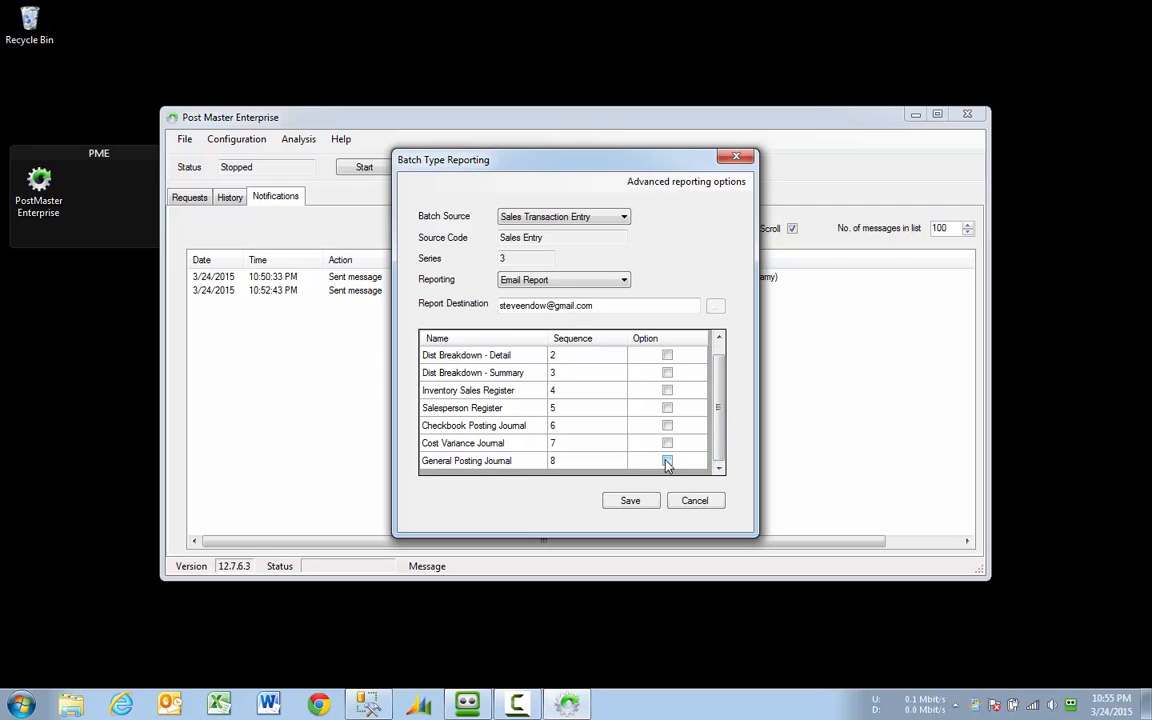
drag(718, 418, 720, 400)
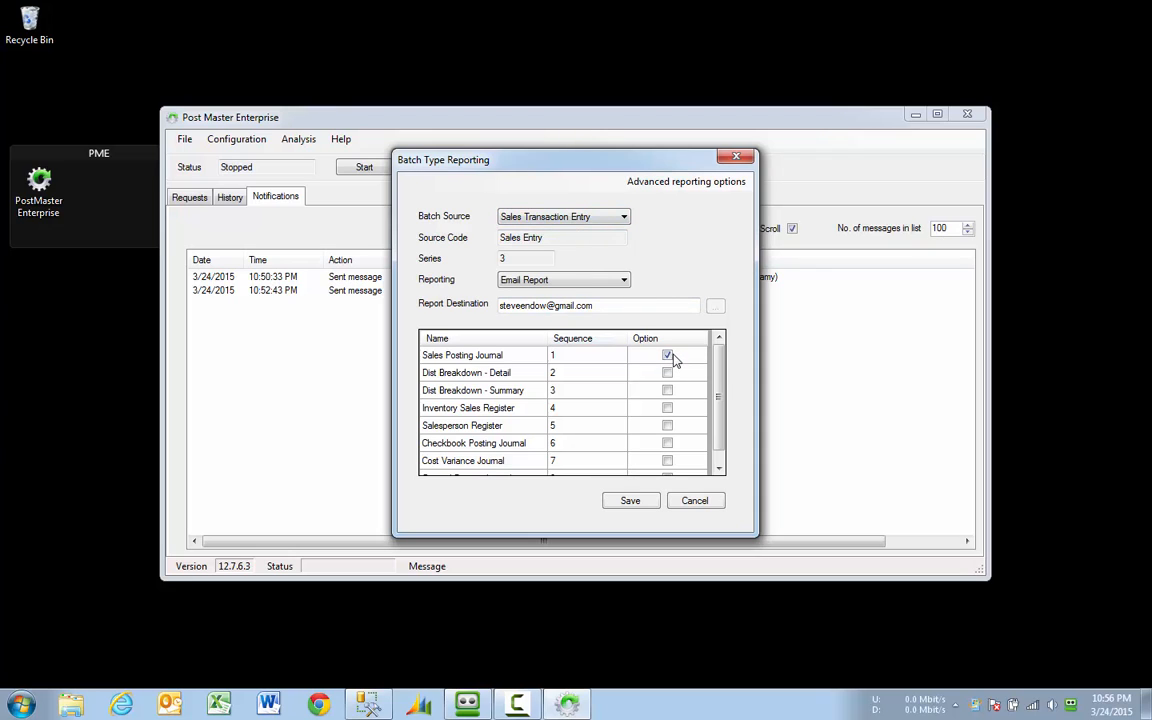
Step: Save the sales reporting settings, then start an auto-detect rule for Fabrikam, Inc. General Entry batches
click(637, 505)
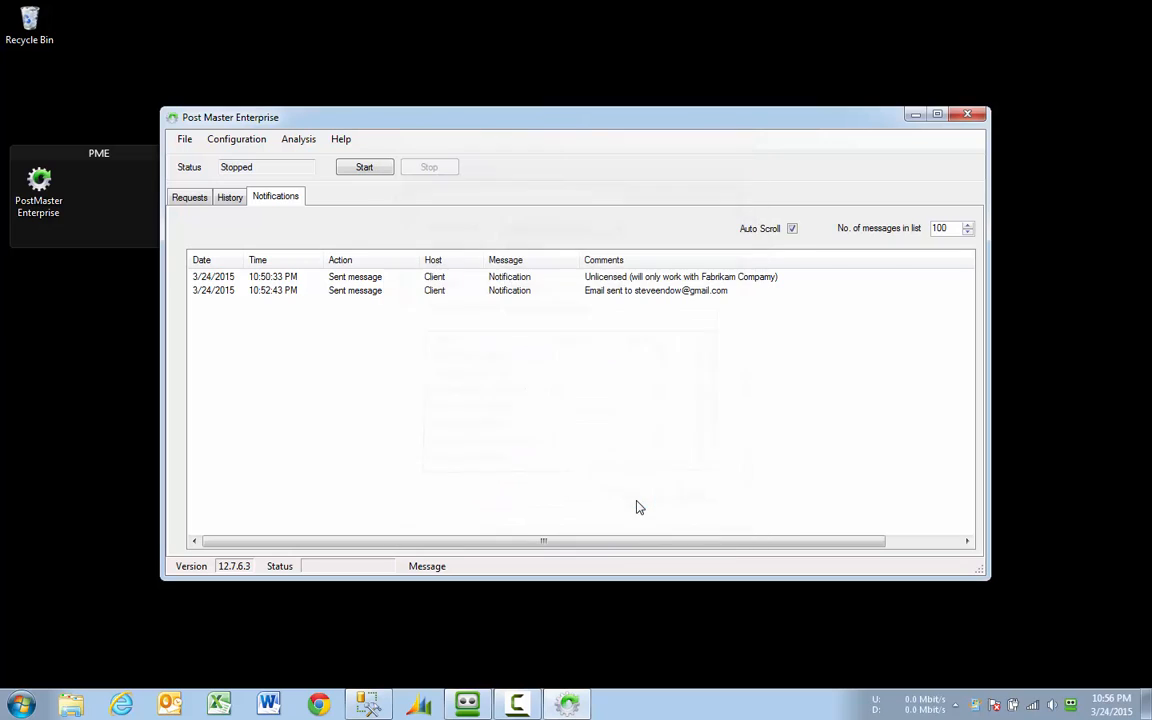
click(262, 145)
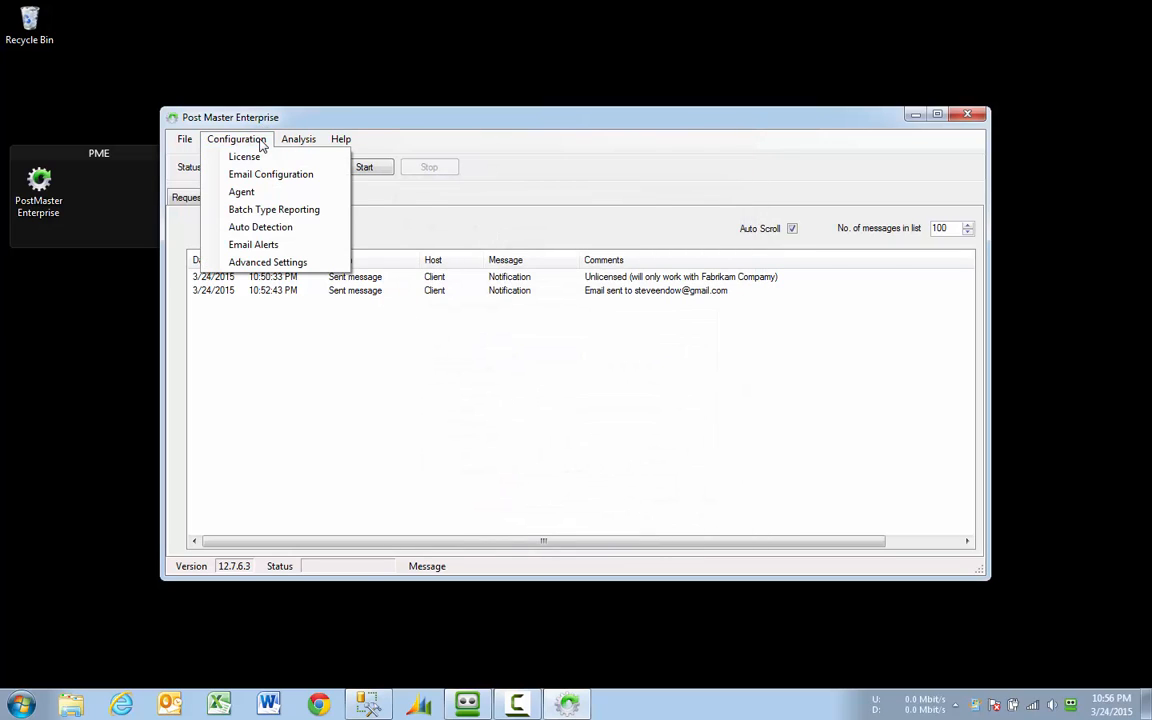
click(303, 232)
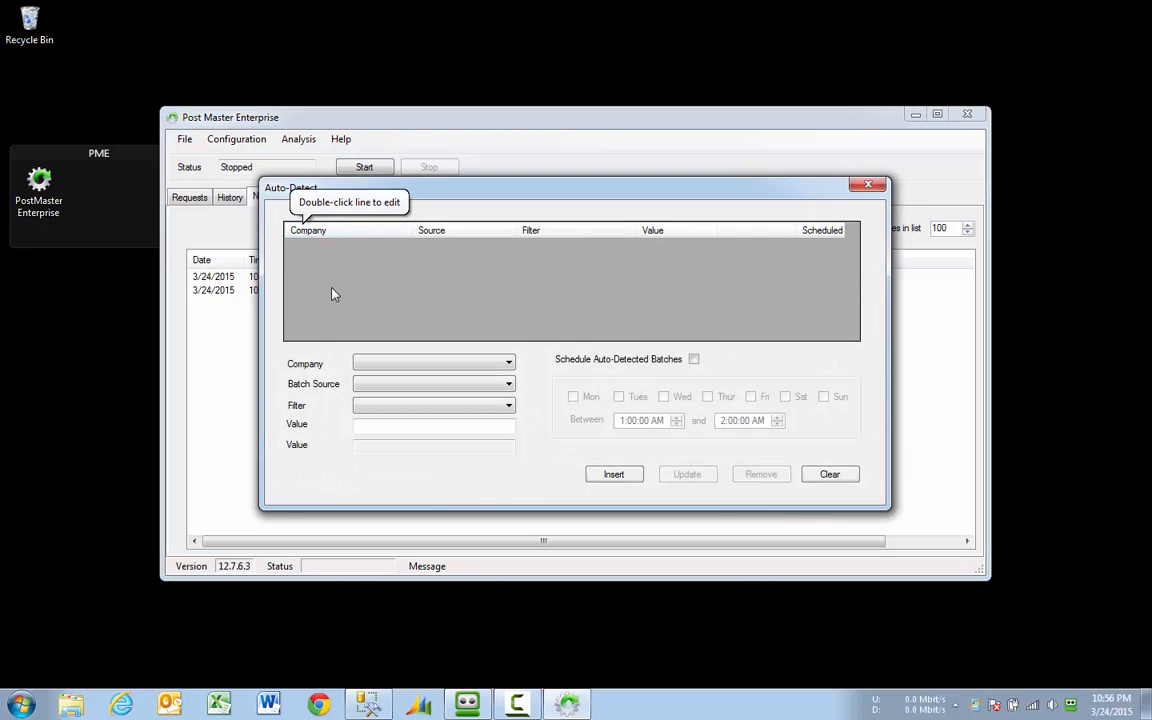
click(508, 363)
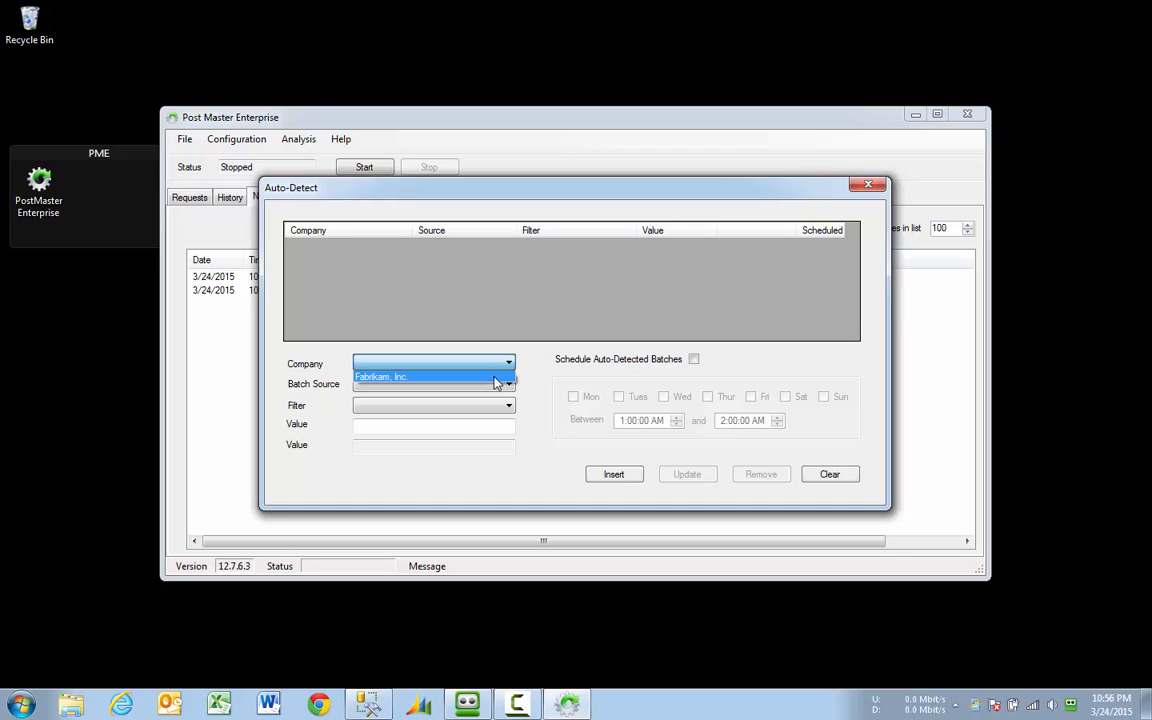
click(497, 379)
click(509, 384)
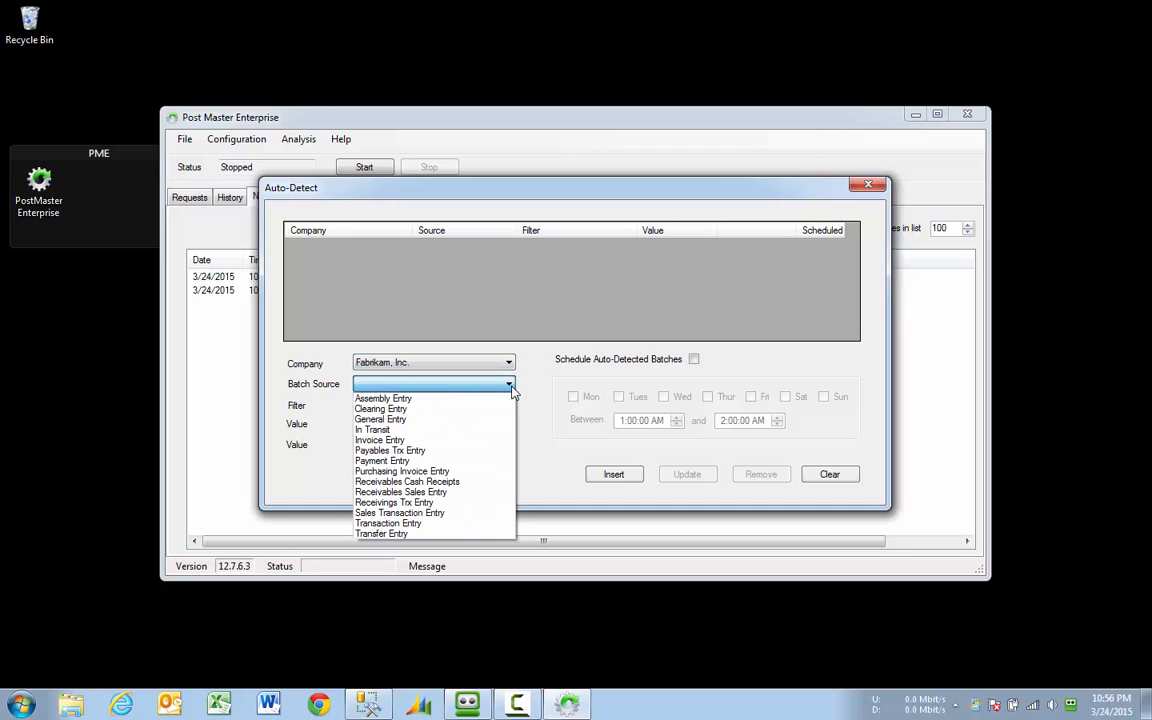
click(420, 419)
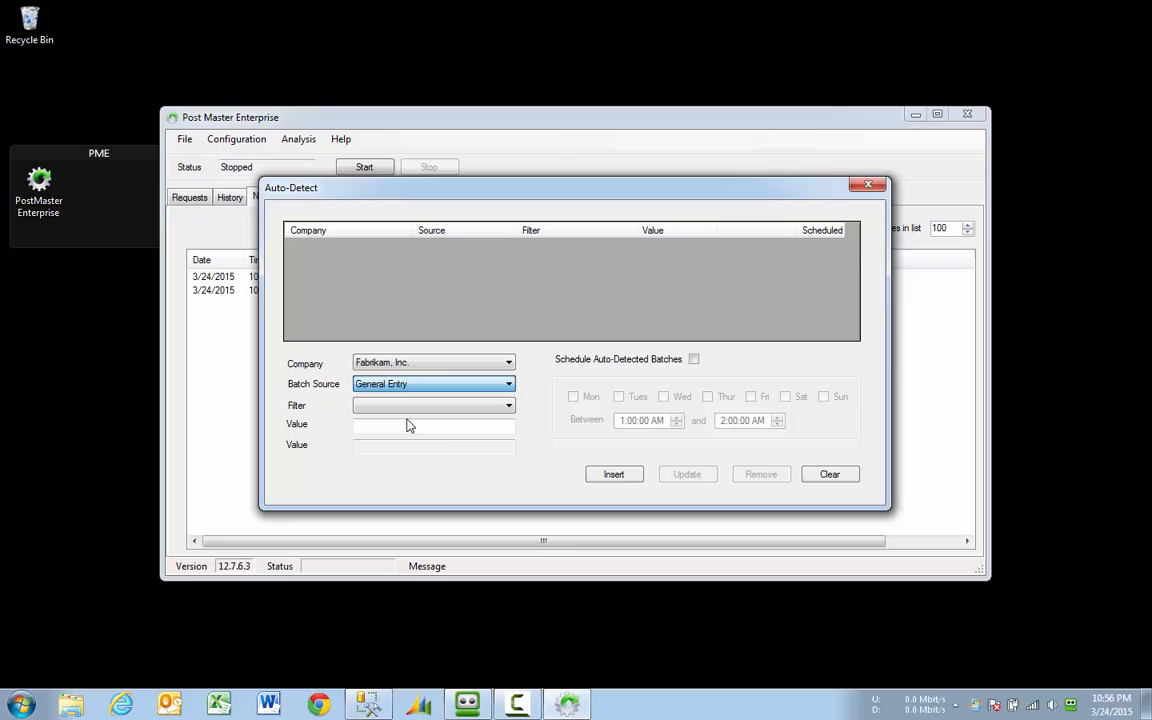
Step: Filter on batch IDs starting with ICTRX and insert the rule into the list
click(465, 406)
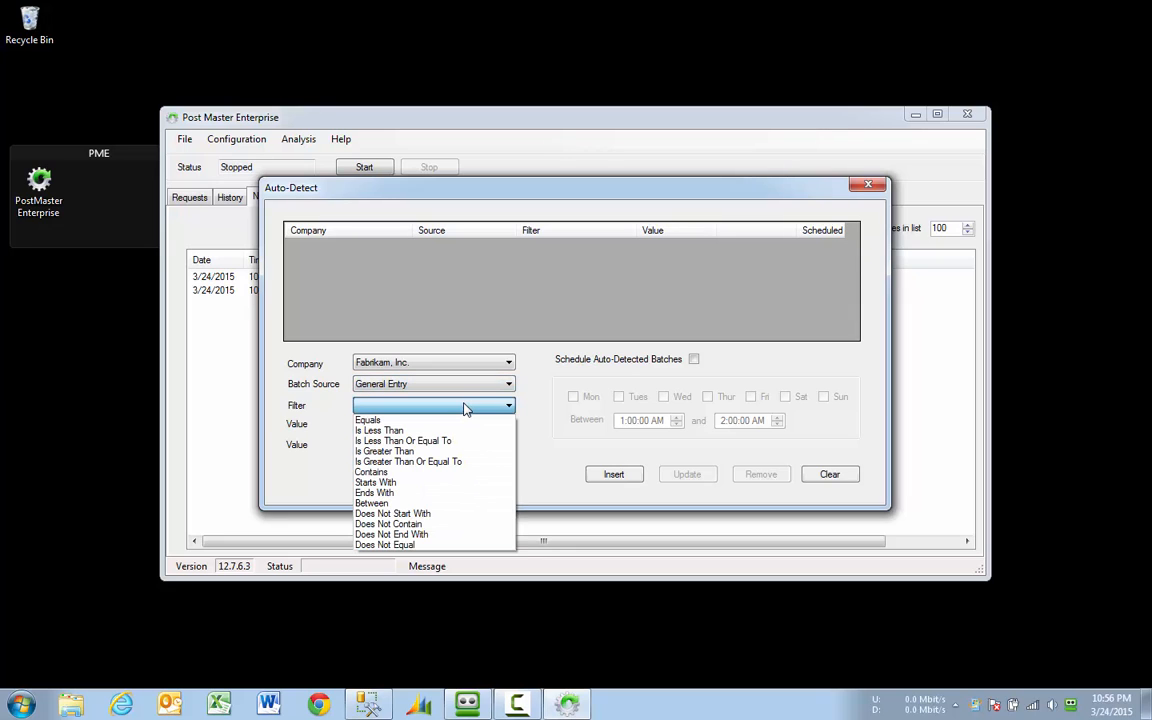
click(386, 484)
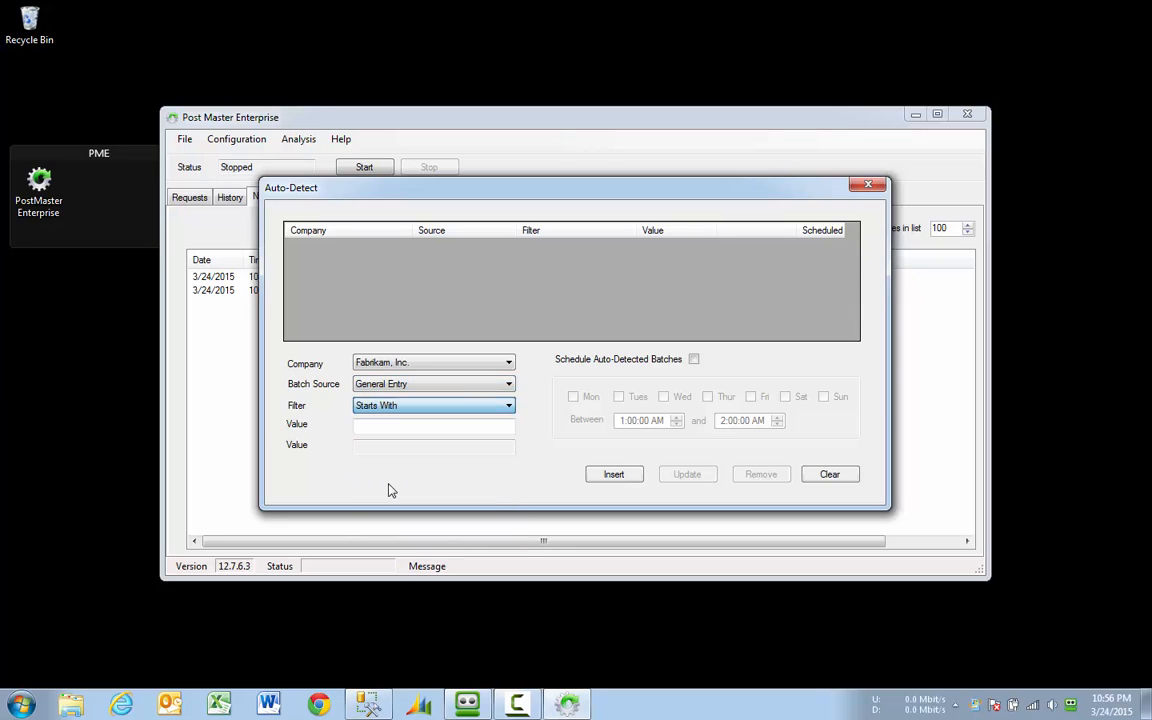
click(433, 427)
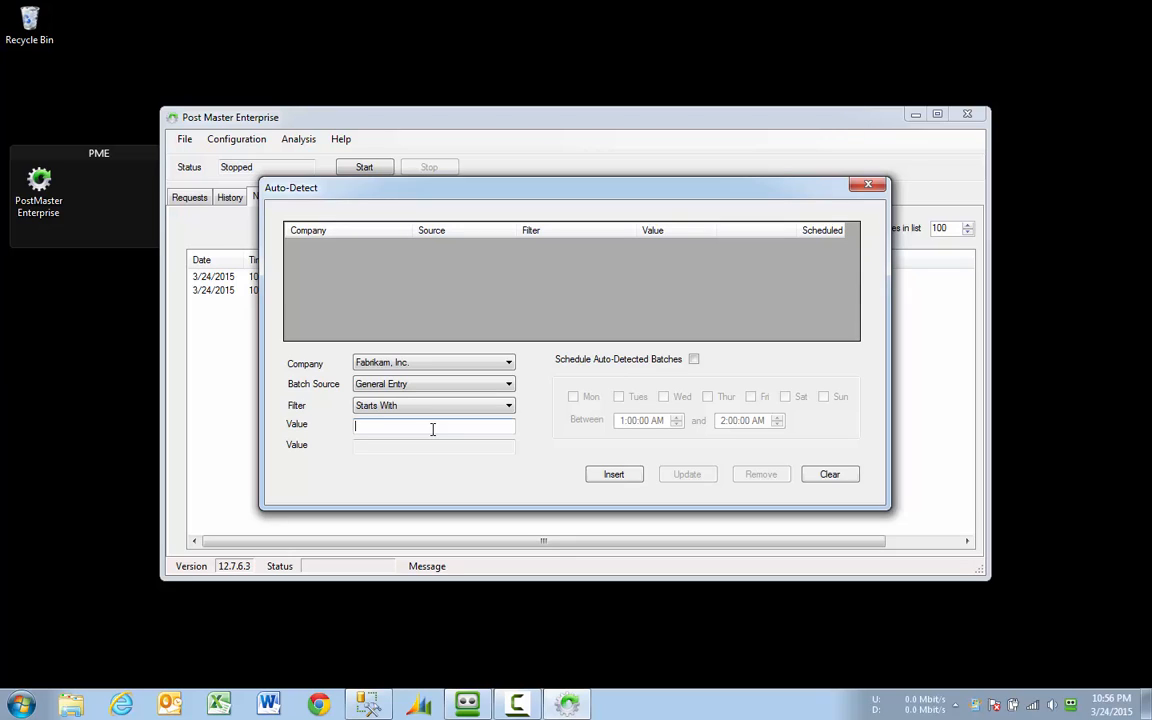
text(ICTRX)
click(620, 475)
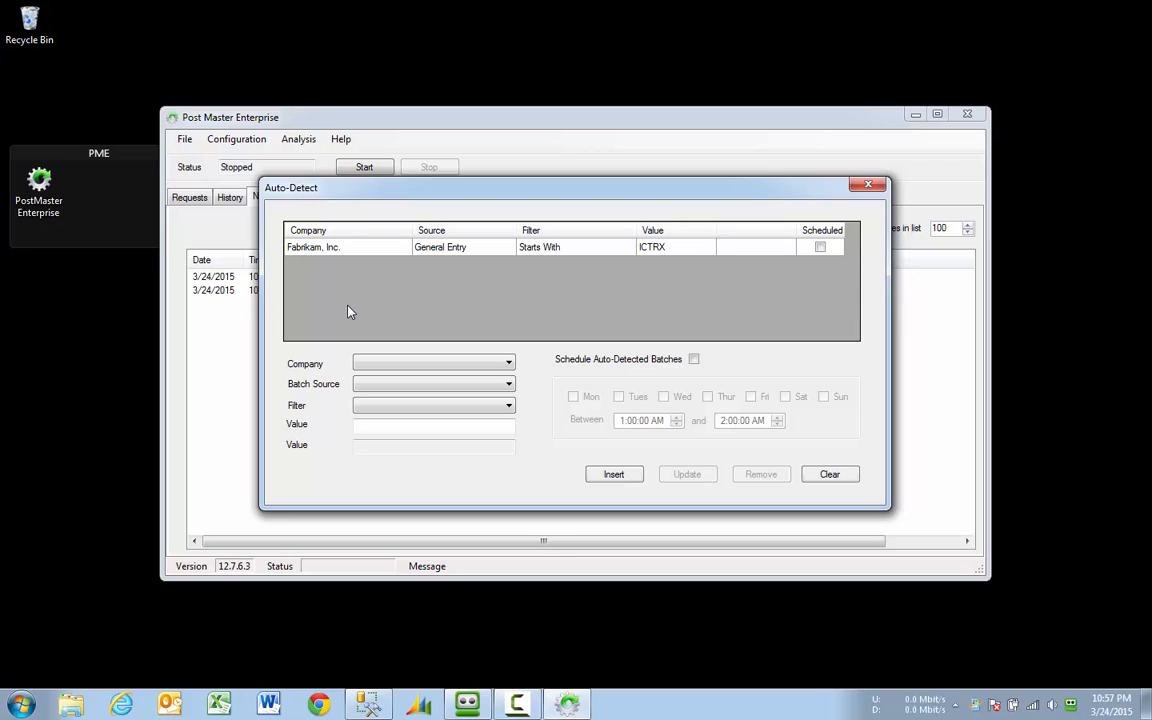
click(468, 250)
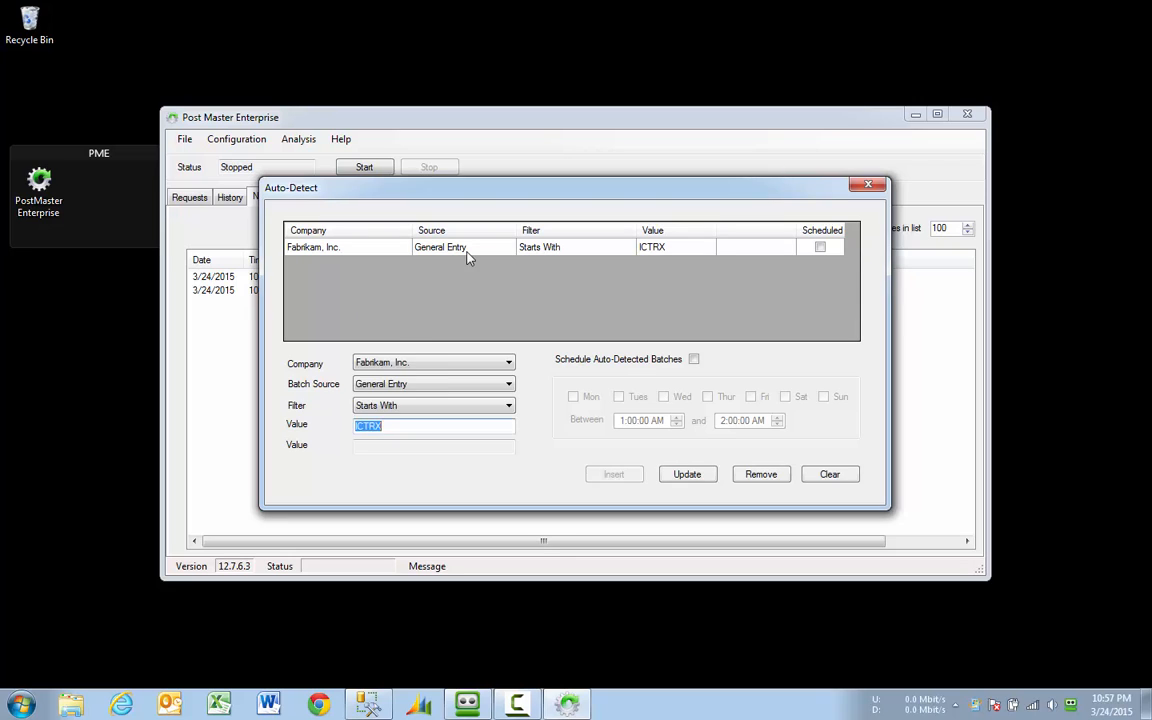
click(360, 338)
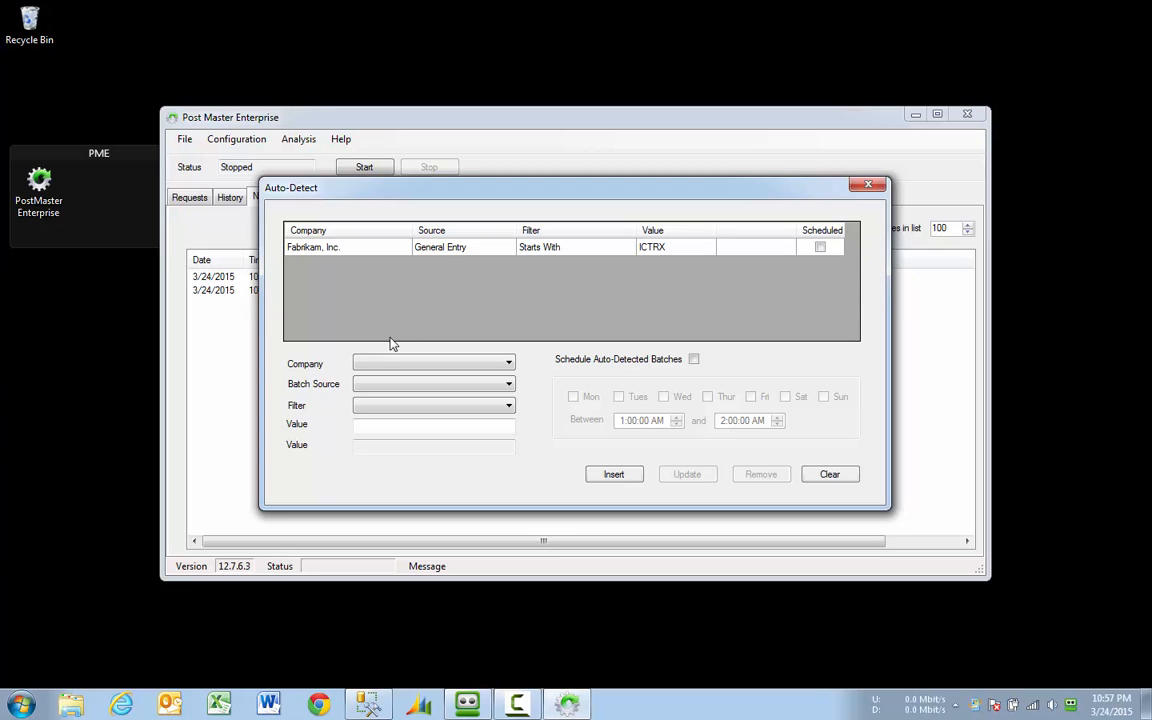
Step: Turn on scheduling for the ICTRX rule on Monday through Friday
click(450, 252)
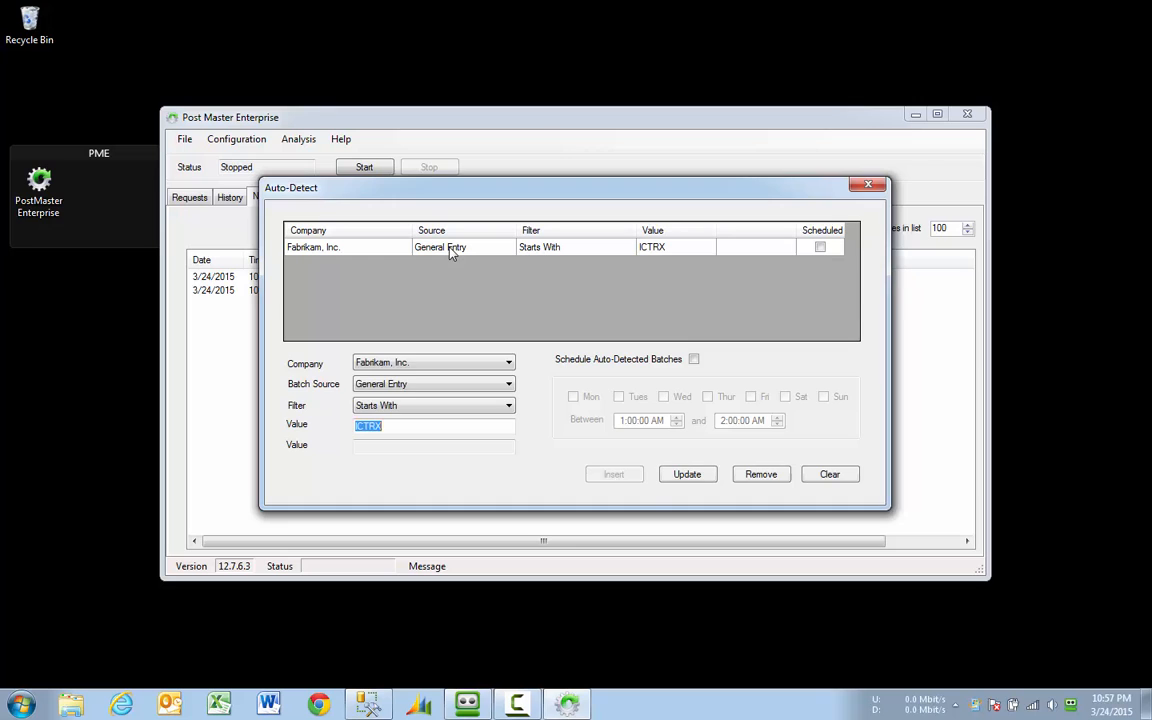
click(694, 360)
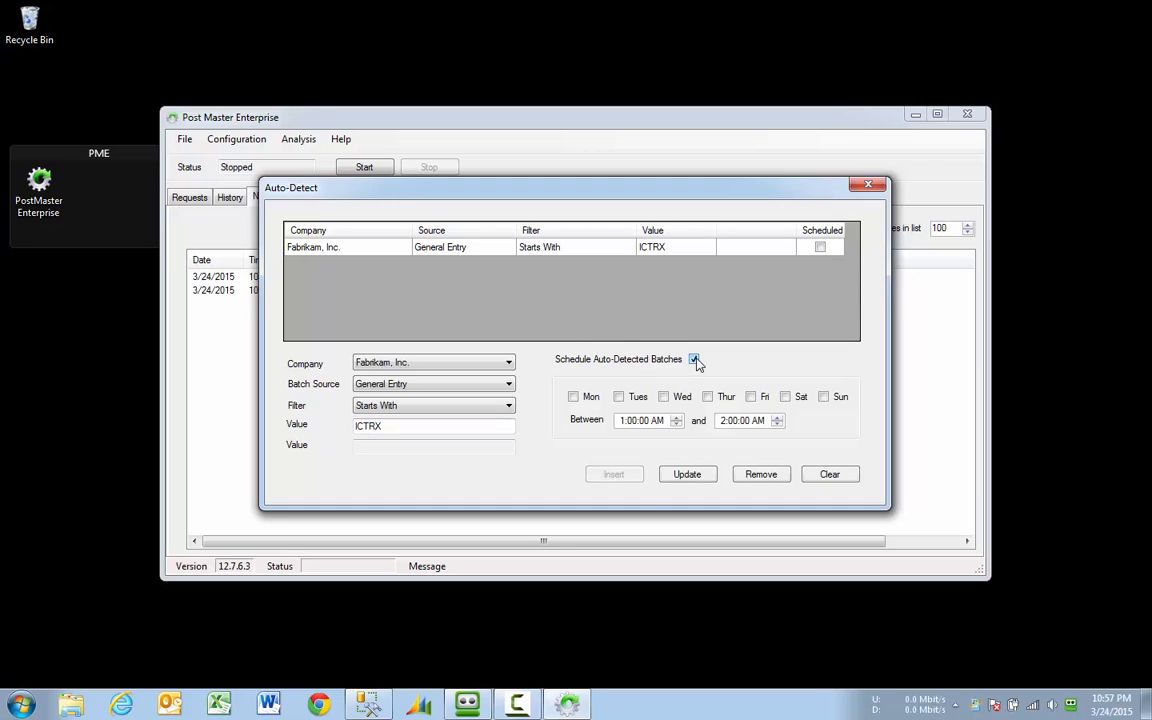
click(573, 397)
click(618, 397)
click(663, 397)
click(707, 397)
click(750, 397)
Step: Set the schedule window to 7:00 PM through 11:00 PM and update the rule
click(623, 422)
click(658, 421)
text(p)
click(723, 423)
text(11)
click(758, 421)
text(p)
click(720, 421)
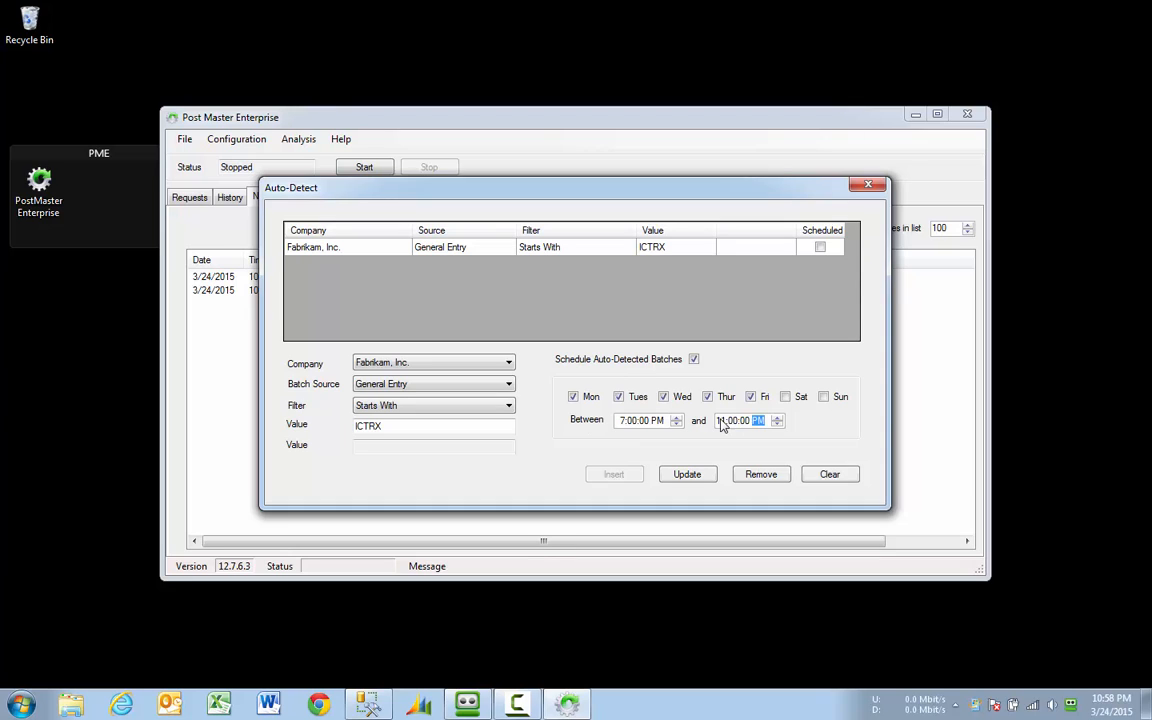
click(688, 476)
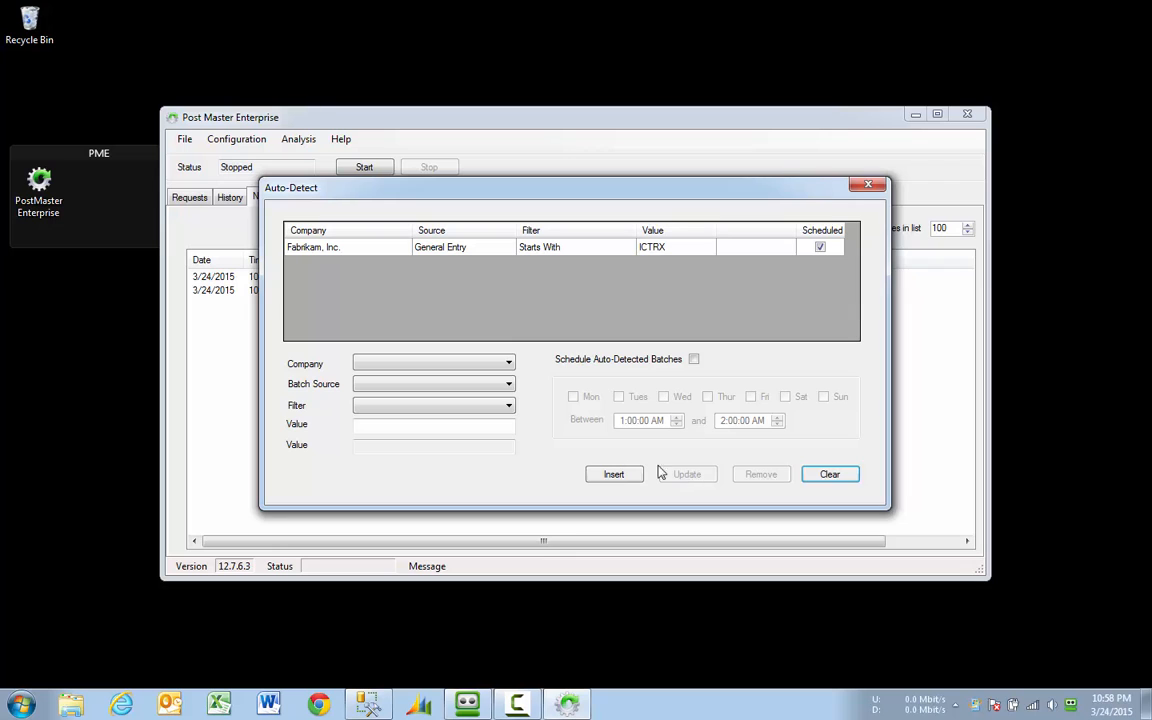
Step: Insert a Fabrikam, Inc. rule matching Payables Trx Entry batches whose names start with TEST
click(463, 365)
click(429, 377)
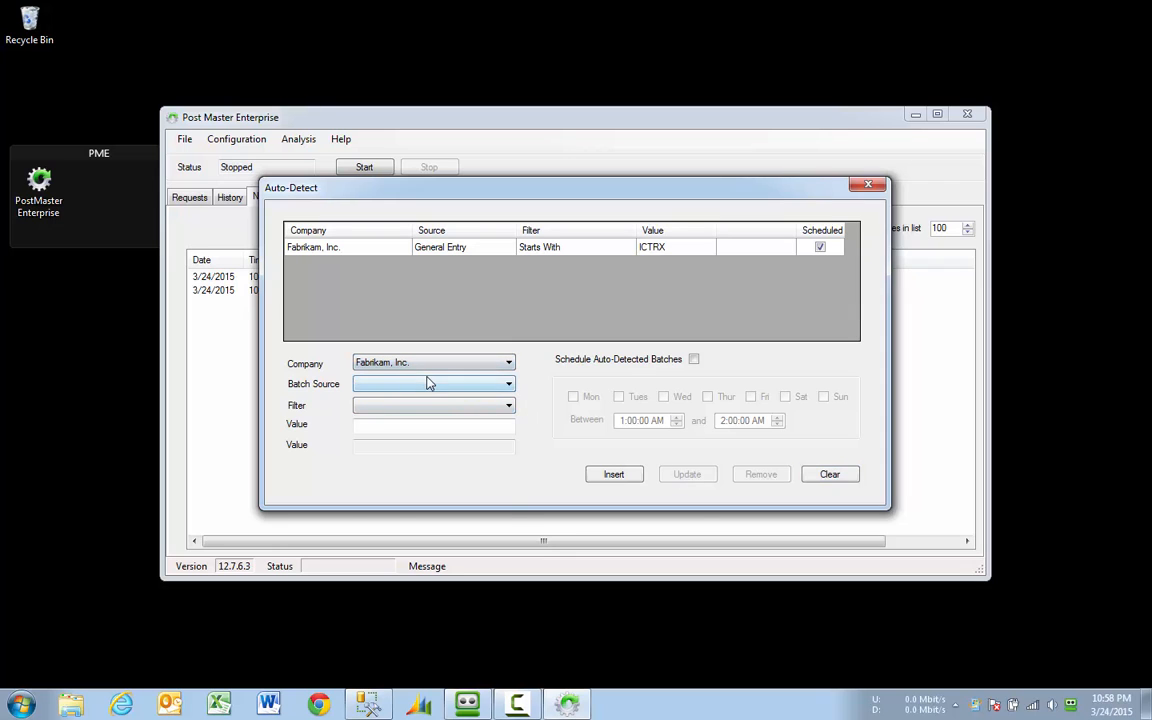
click(429, 384)
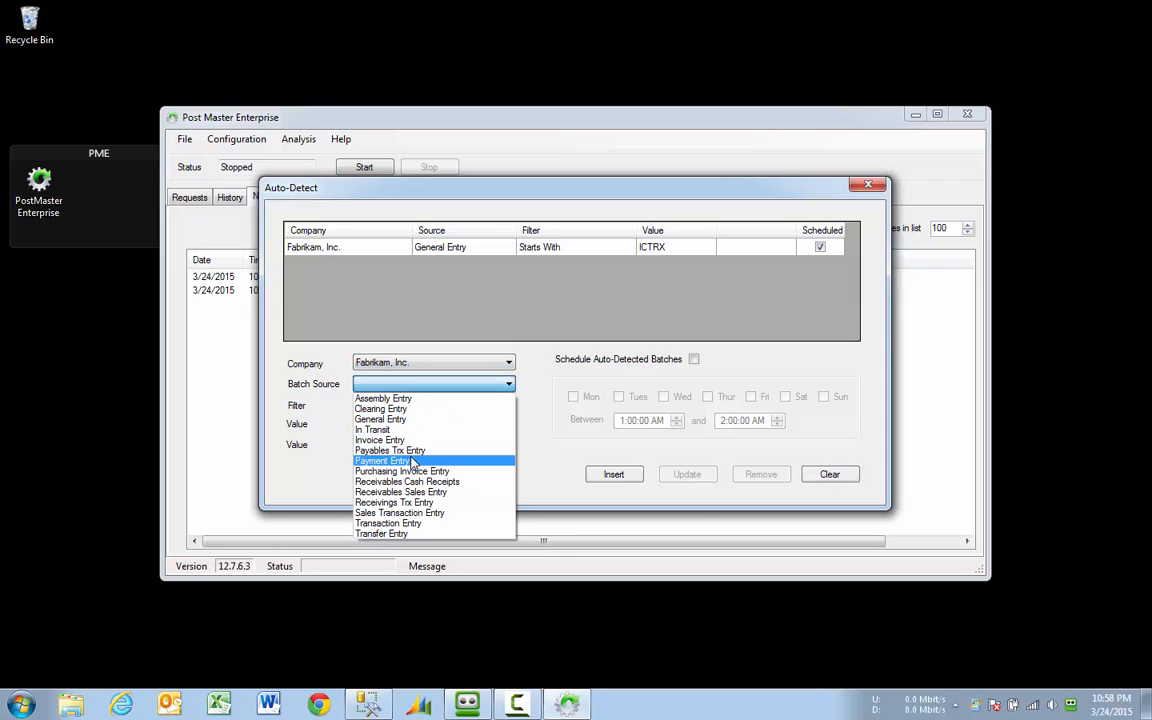
click(411, 450)
click(452, 406)
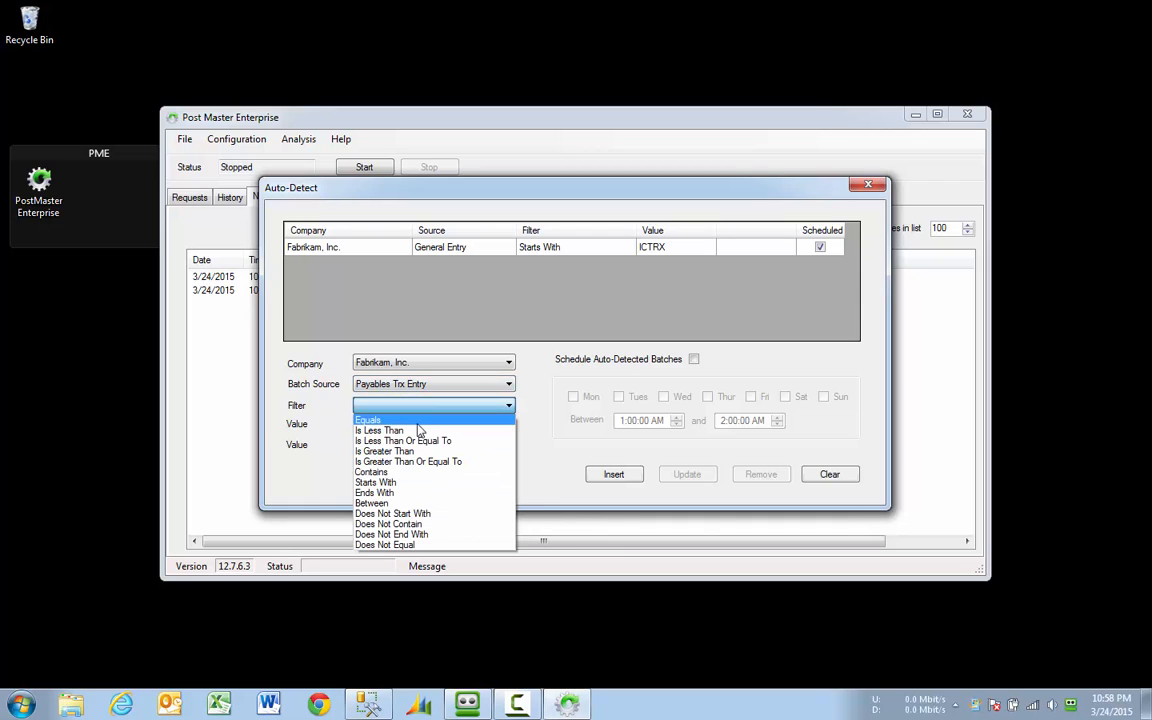
click(378, 483)
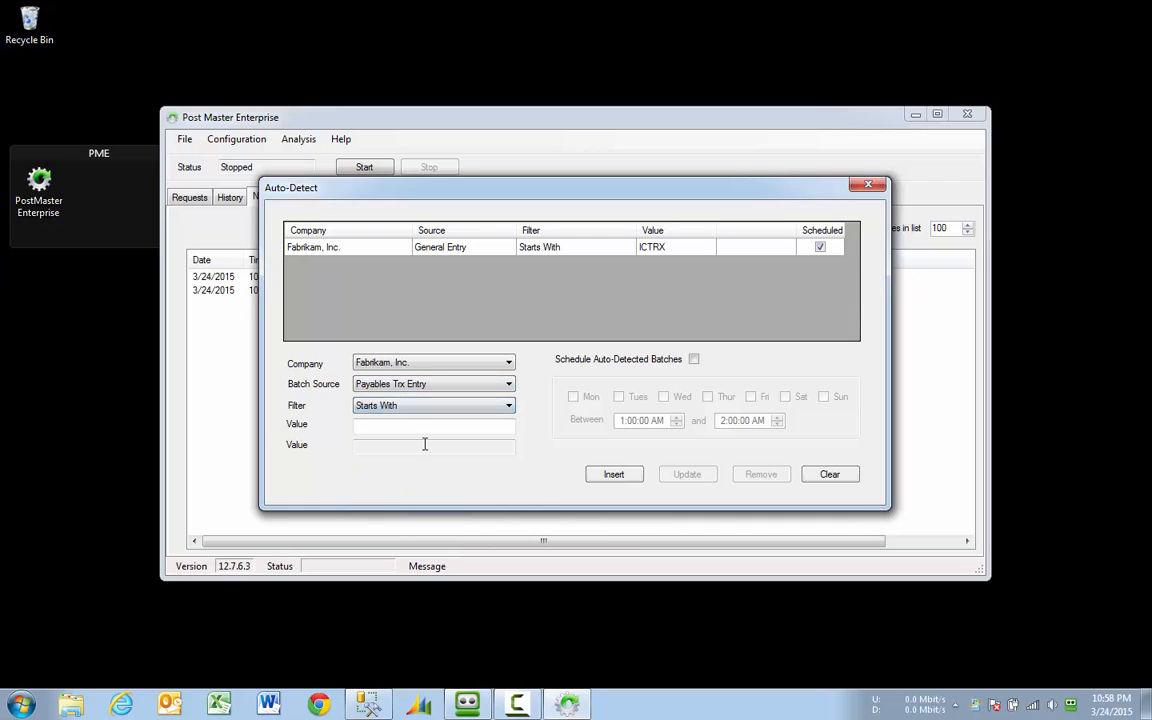
click(424, 425)
text(TEST)
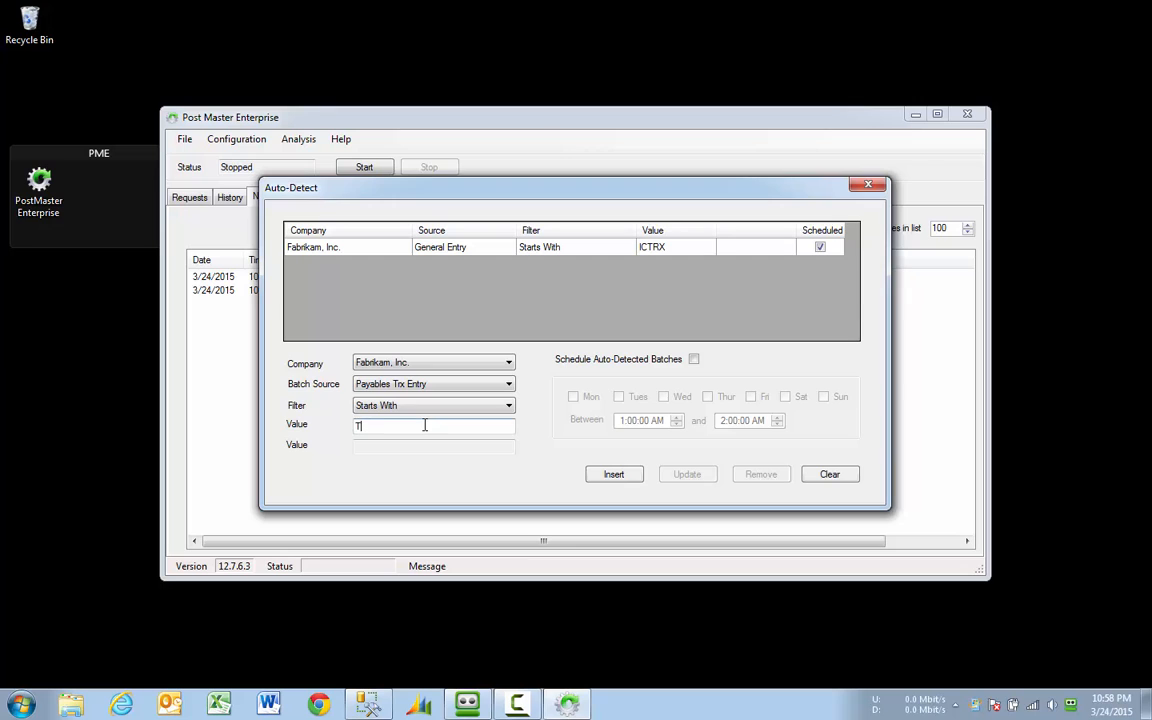
click(614, 475)
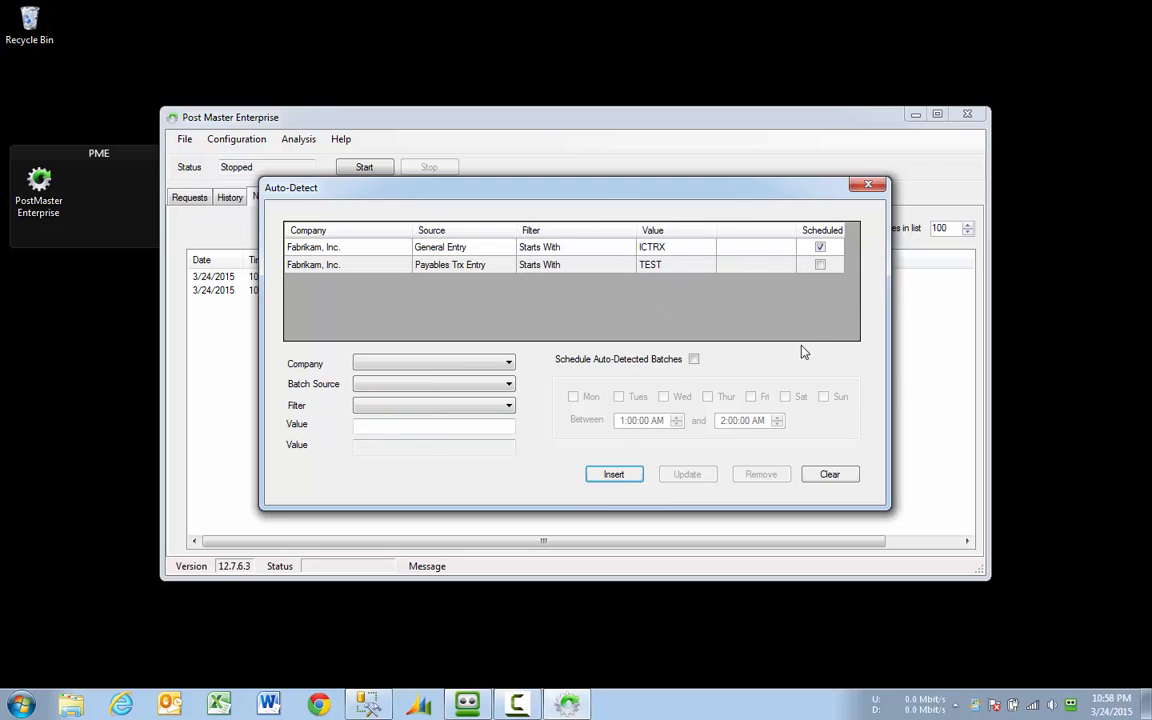
Step: In Advanced Settings, leave batch approval bypass off, set the retry period to 8 hours, and save
click(866, 187)
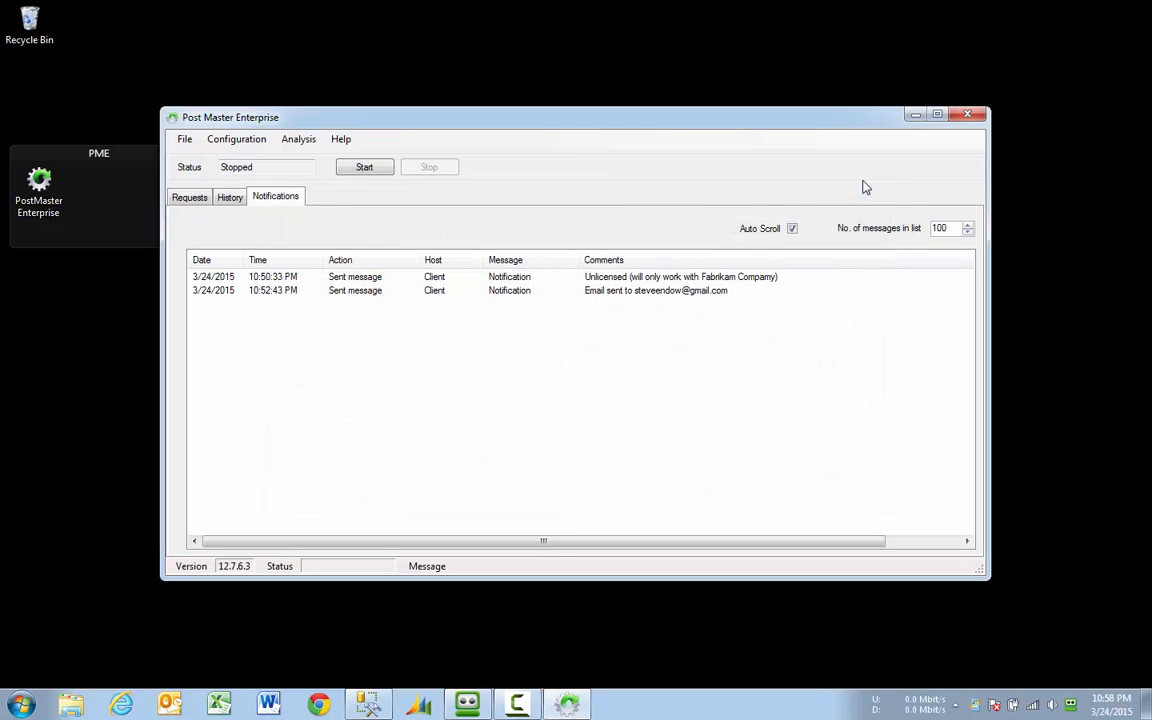
click(260, 141)
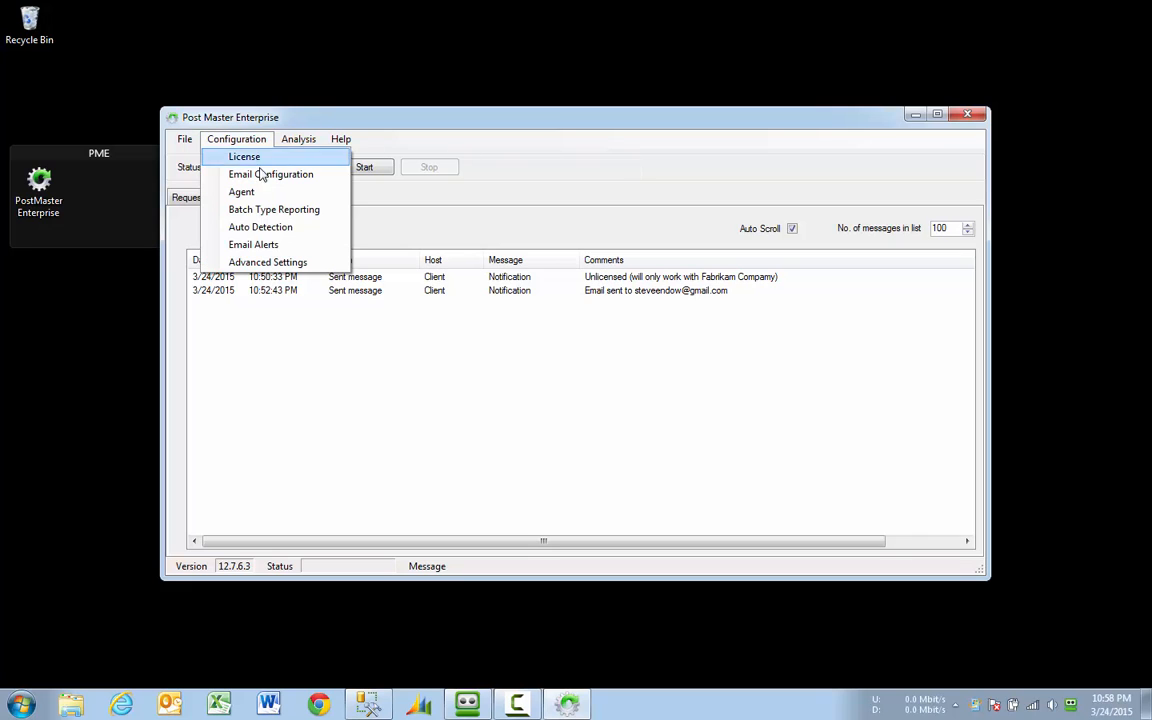
click(331, 263)
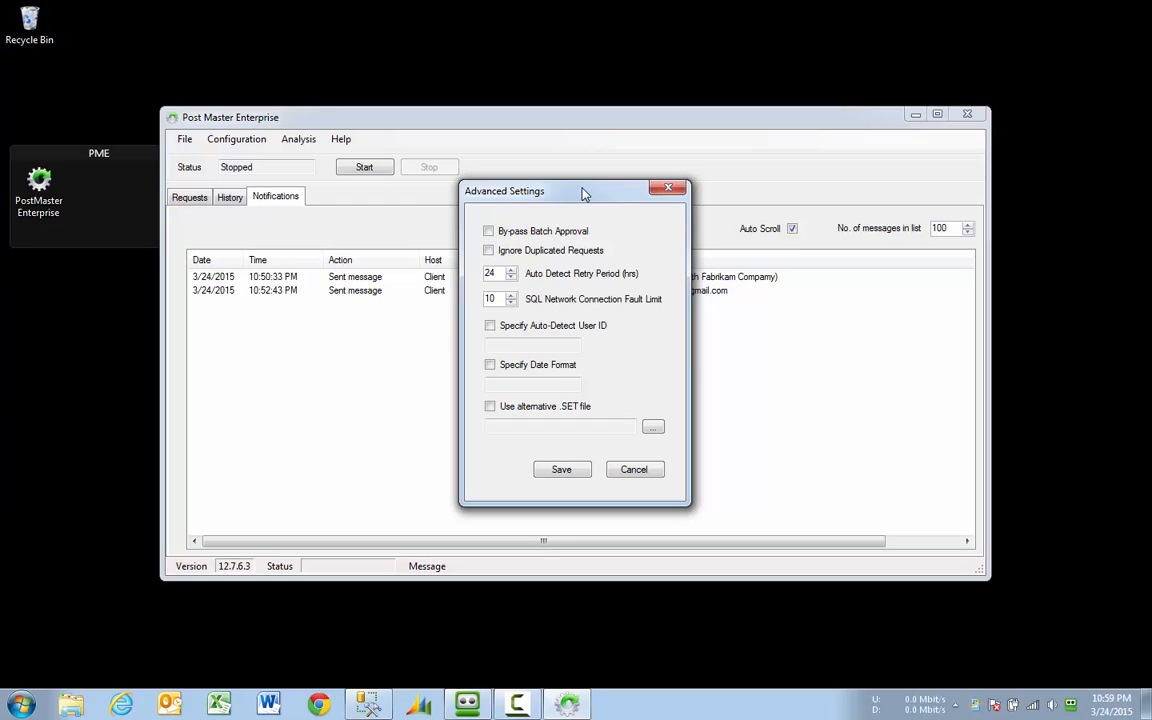
click(488, 231)
click(488, 231)
drag(495, 273, 480, 275)
text(8)
click(561, 470)
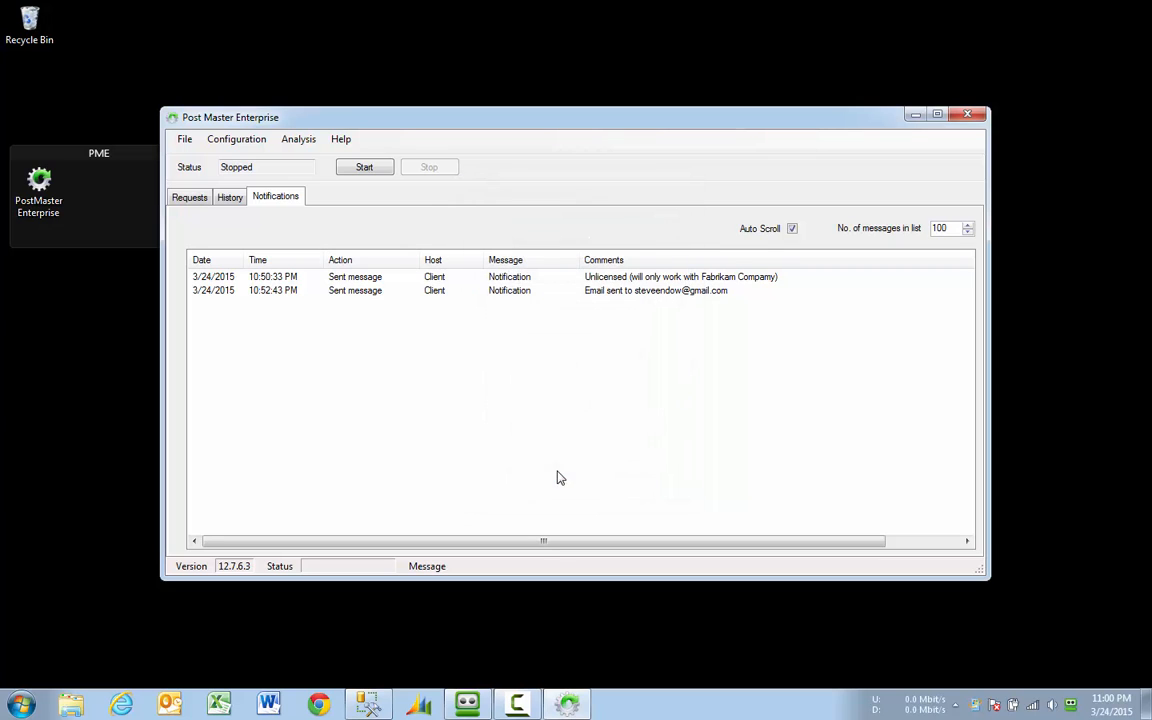
Step: Start the PostMaster posting service and switch to Microsoft Dynamics GP
click(240, 140)
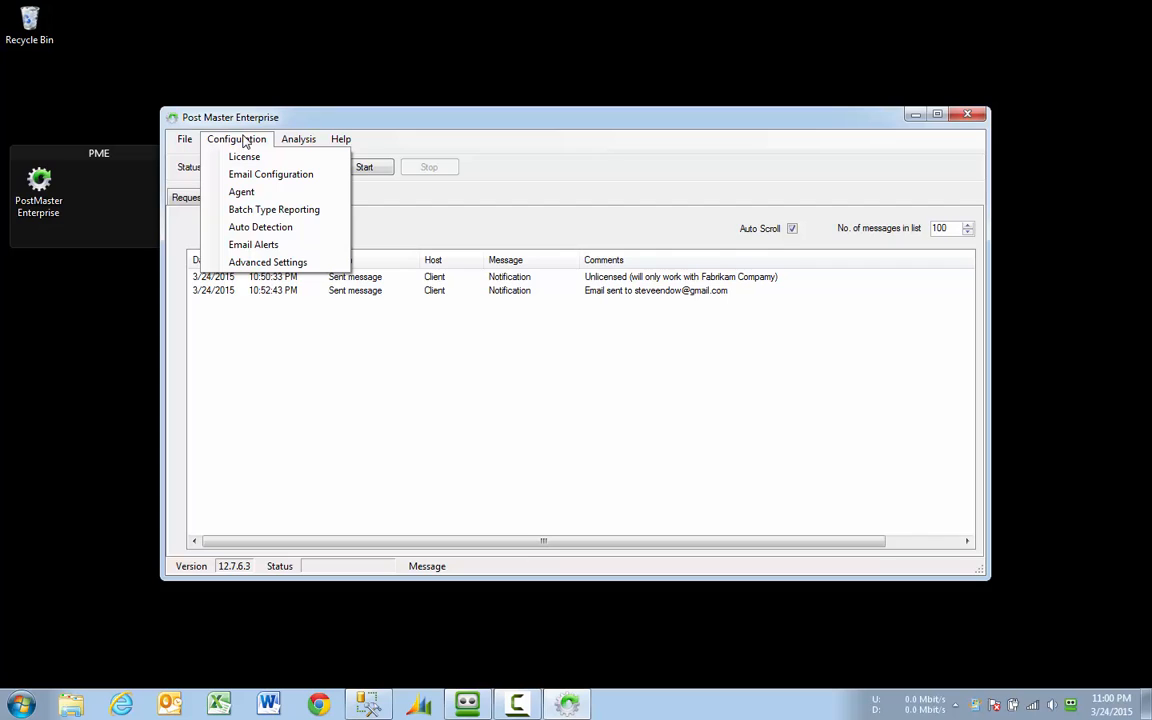
click(232, 110)
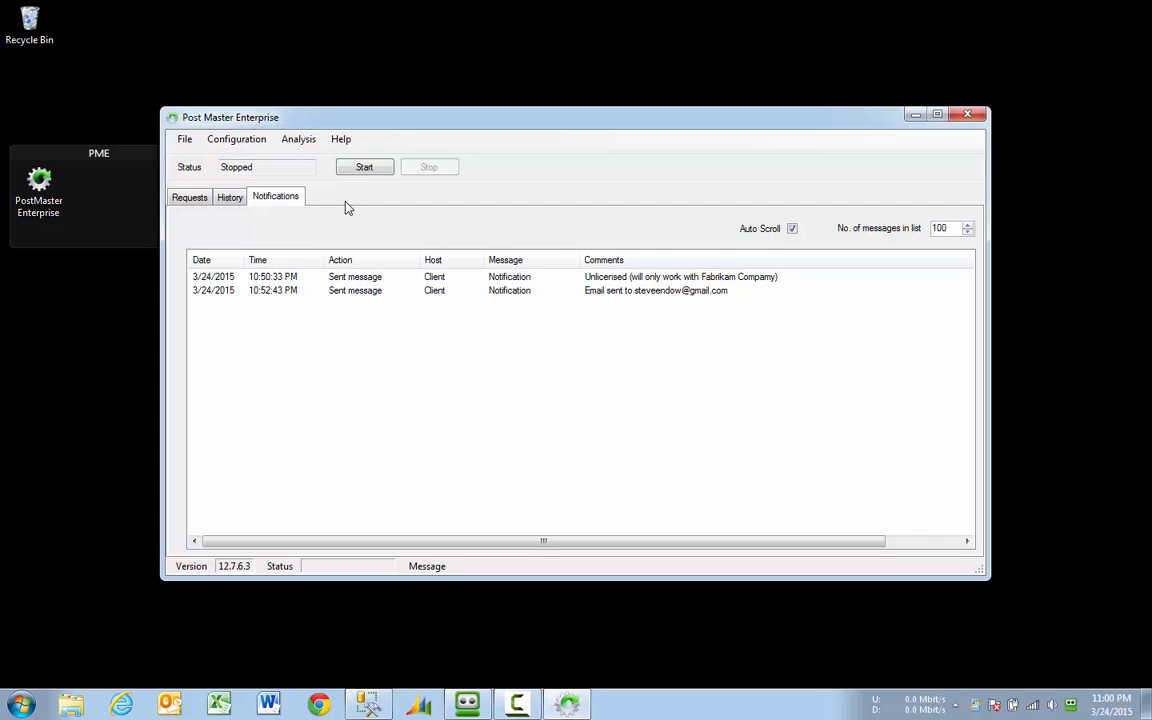
click(362, 170)
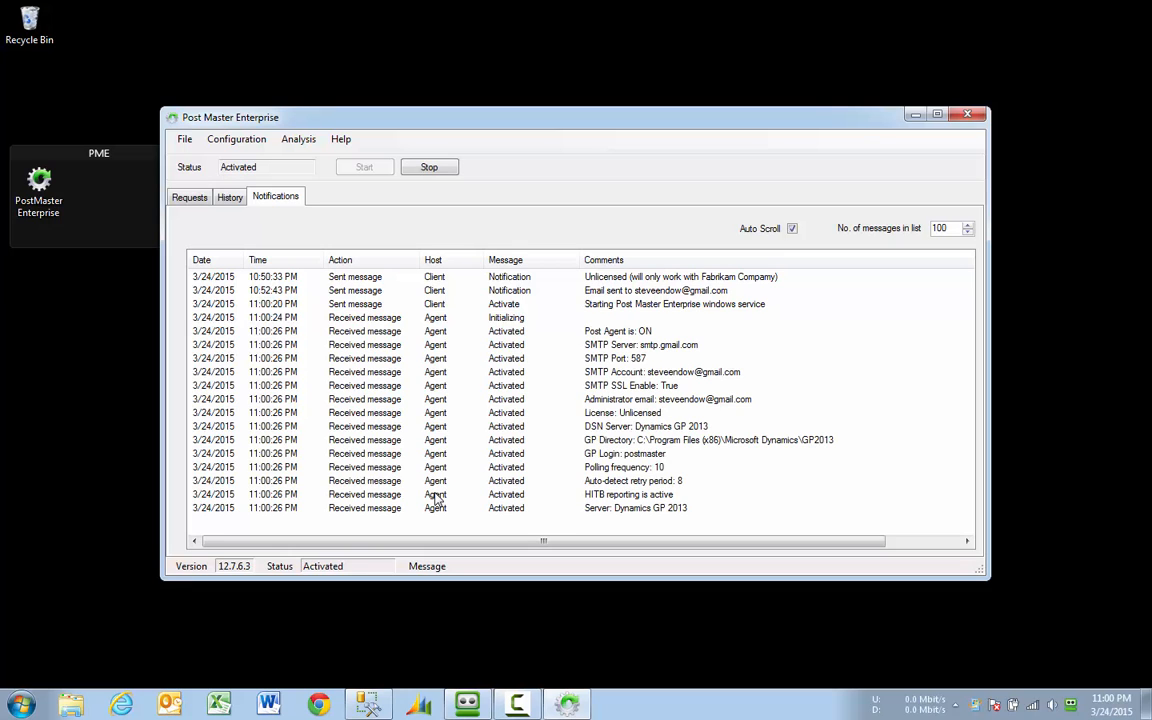
click(416, 707)
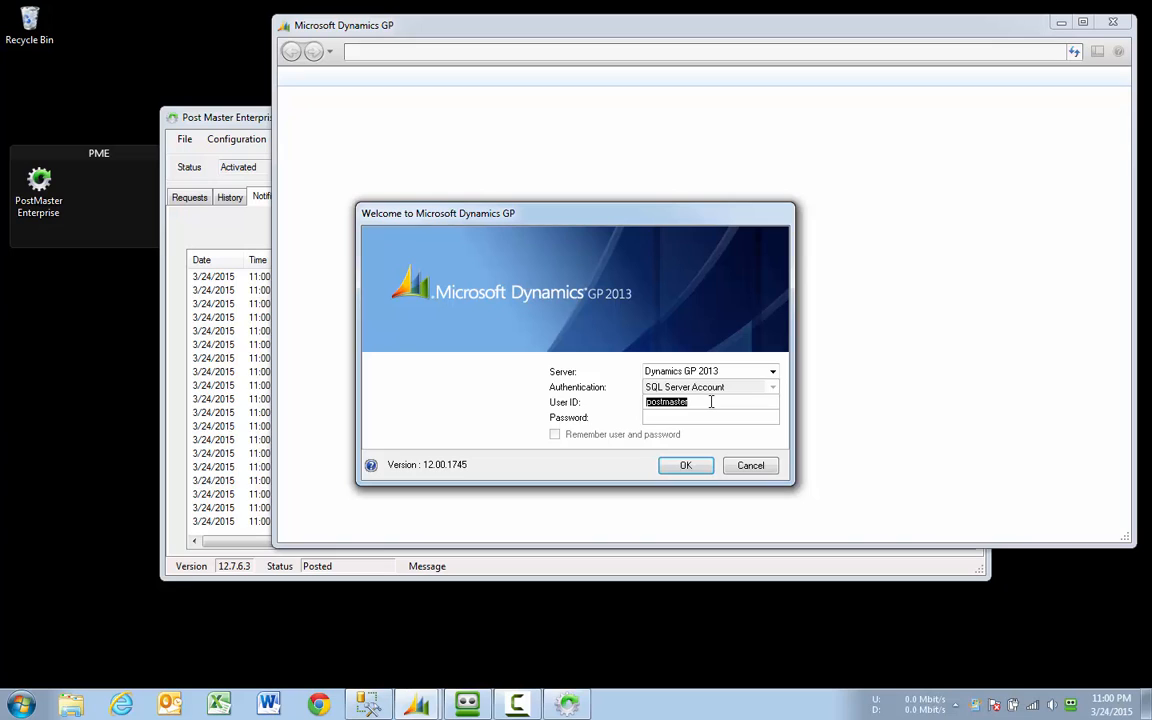
Step: Log into Dynamics GP as Fabrikam, Inc. with the SQL Server account, then go to the Purchasing page
text(sa)
text(•••)
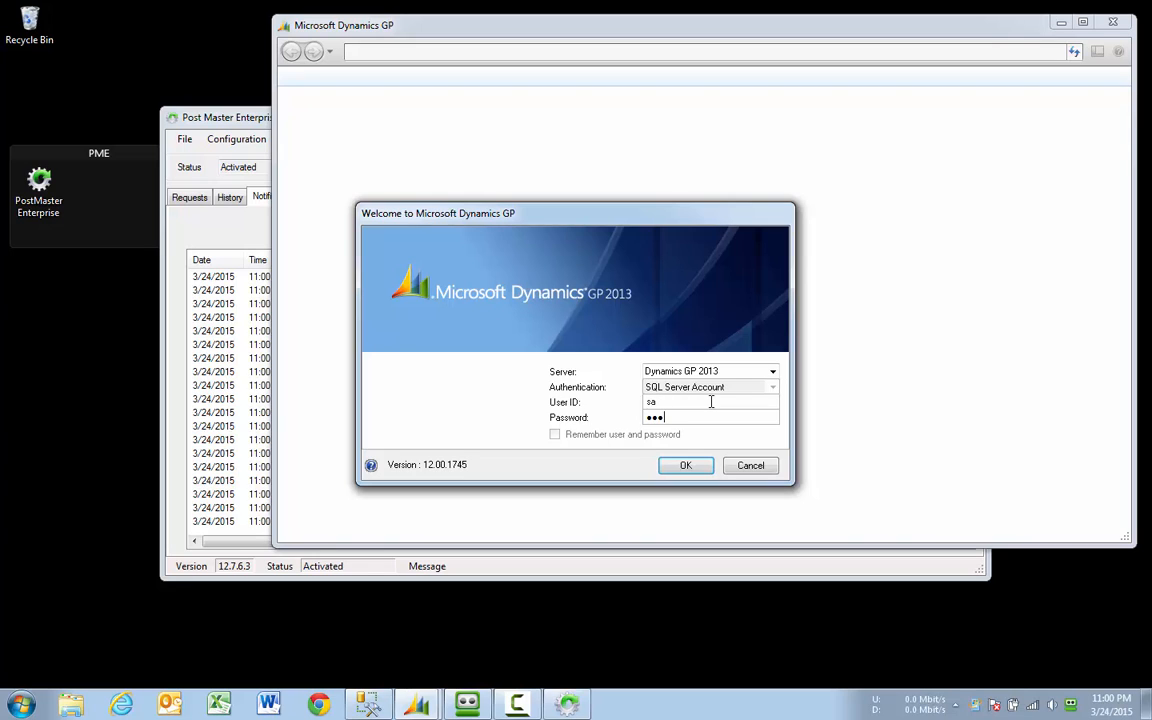
click(687, 468)
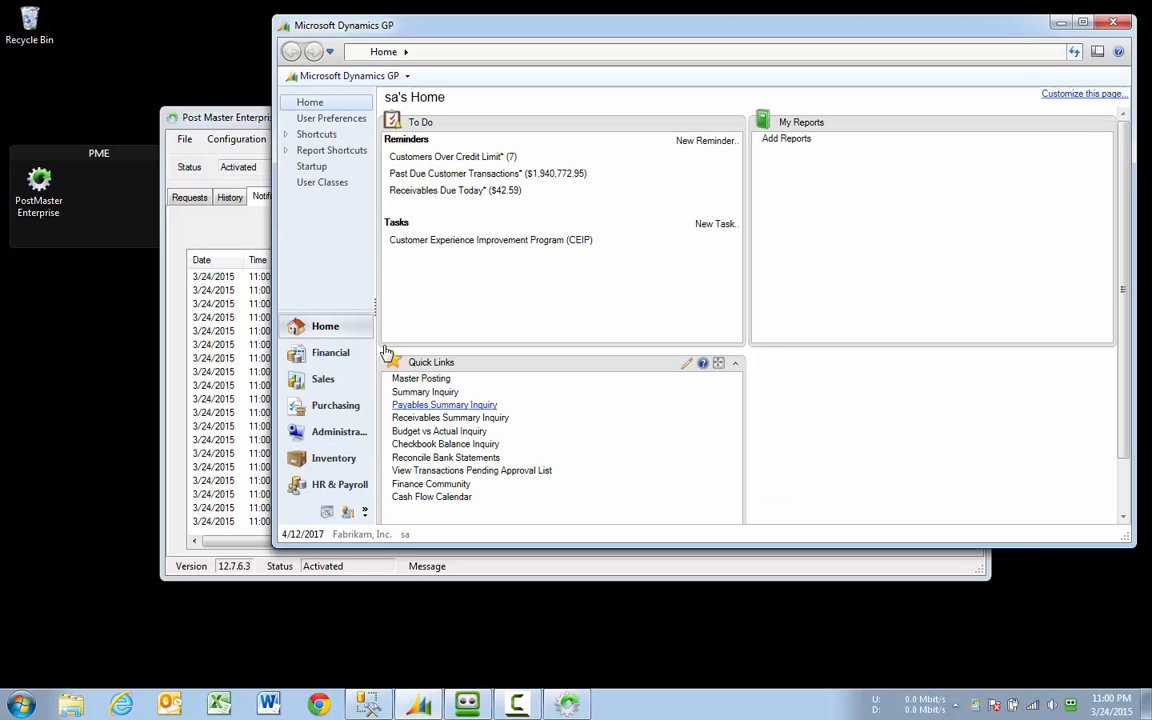
click(303, 408)
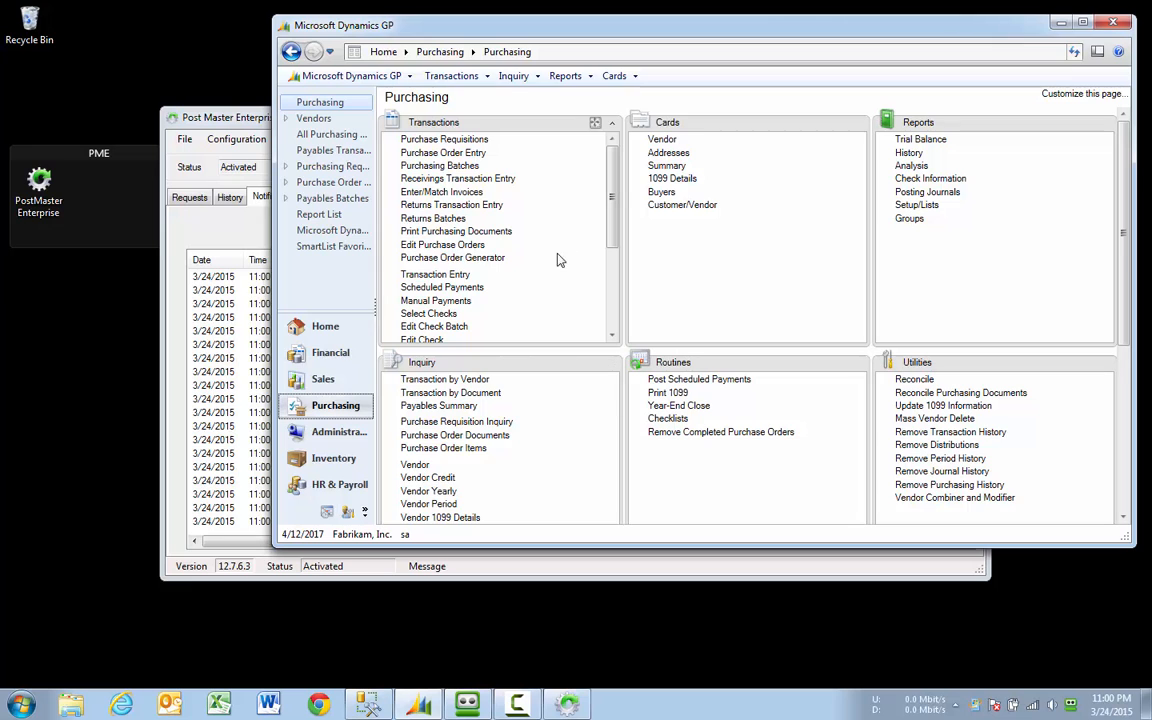
Step: In Payables Transaction Entry, create a new batch with Batch ID TEST
click(436, 276)
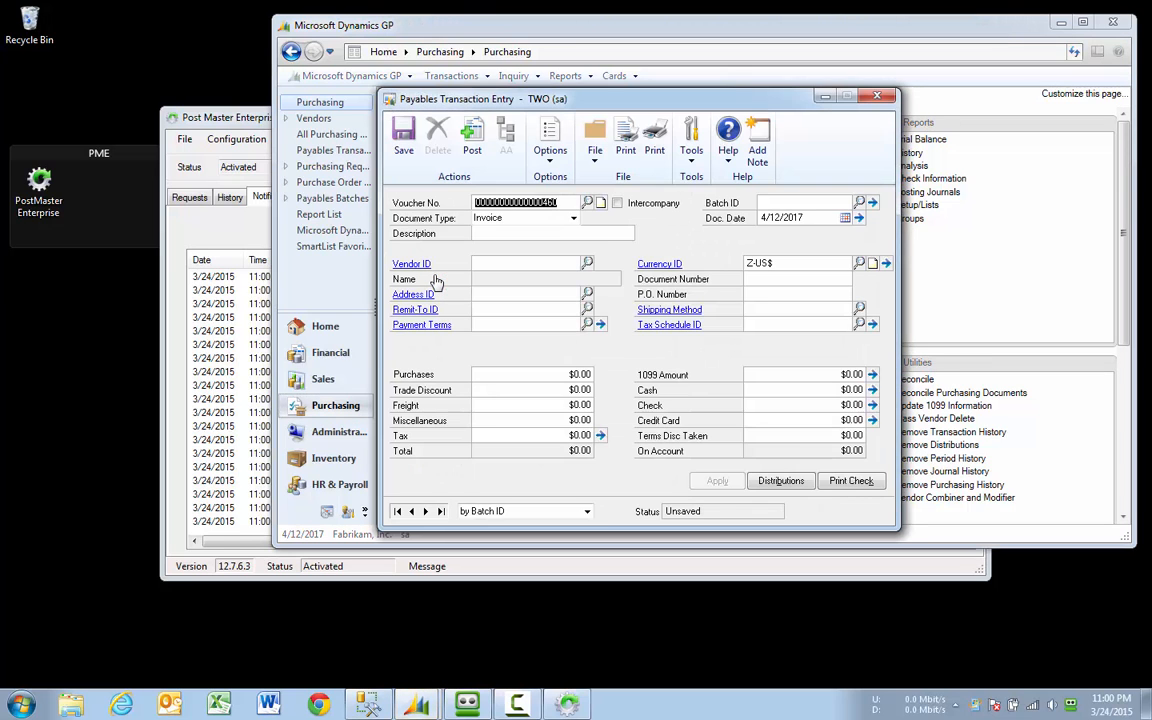
key(Tab)
key(Tab)
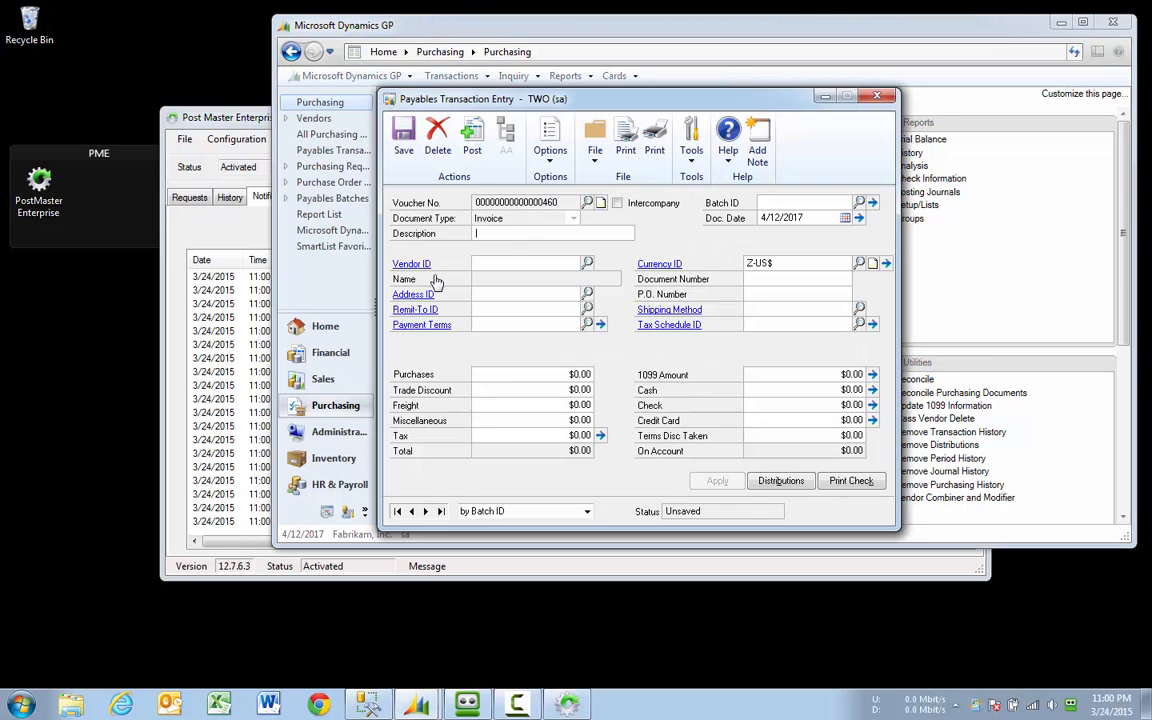
text(TEST)
key(Tab)
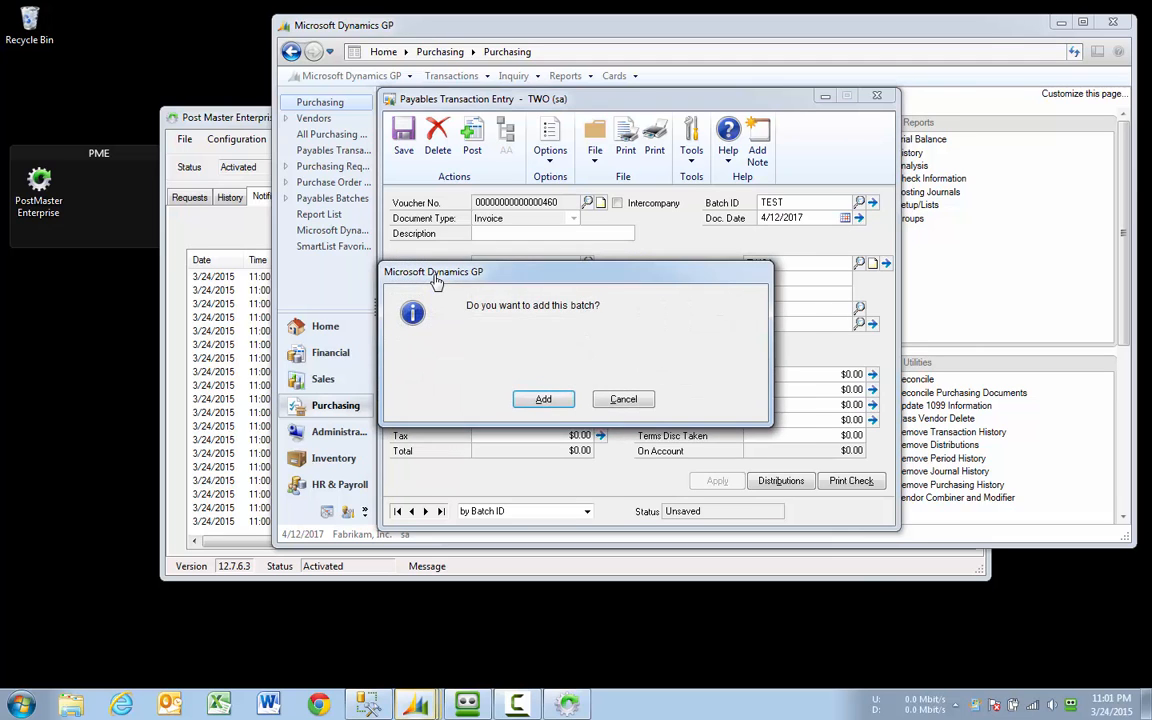
key(Return)
key(alt+s)
Step: Save a $100.00 invoice from A Travel Company, document number 100, and close the entry window
key(Tab)
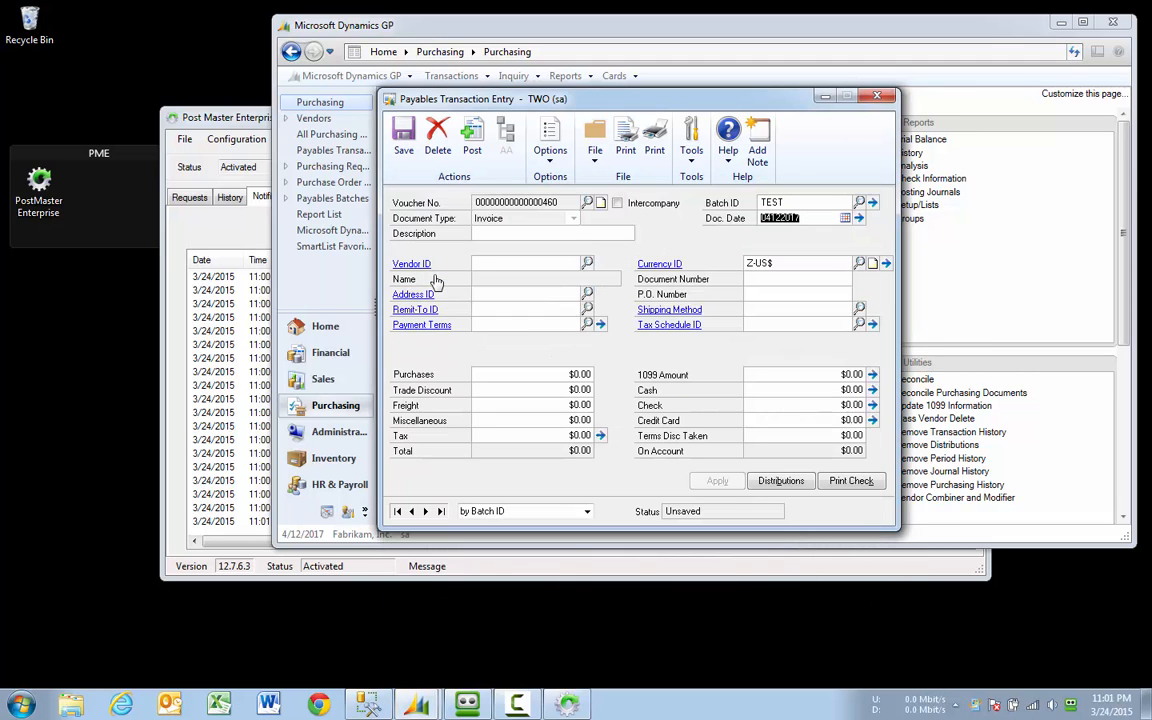
key(Tab)
text(A)
key(Down)
key(Tab)
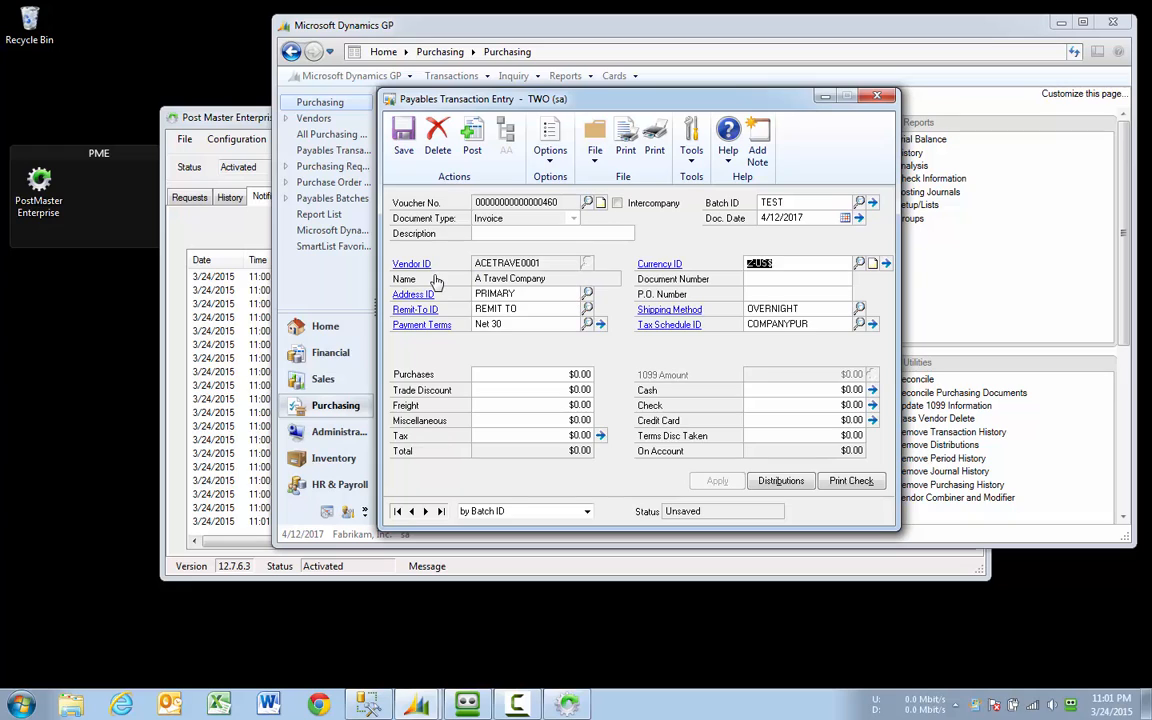
text(100)
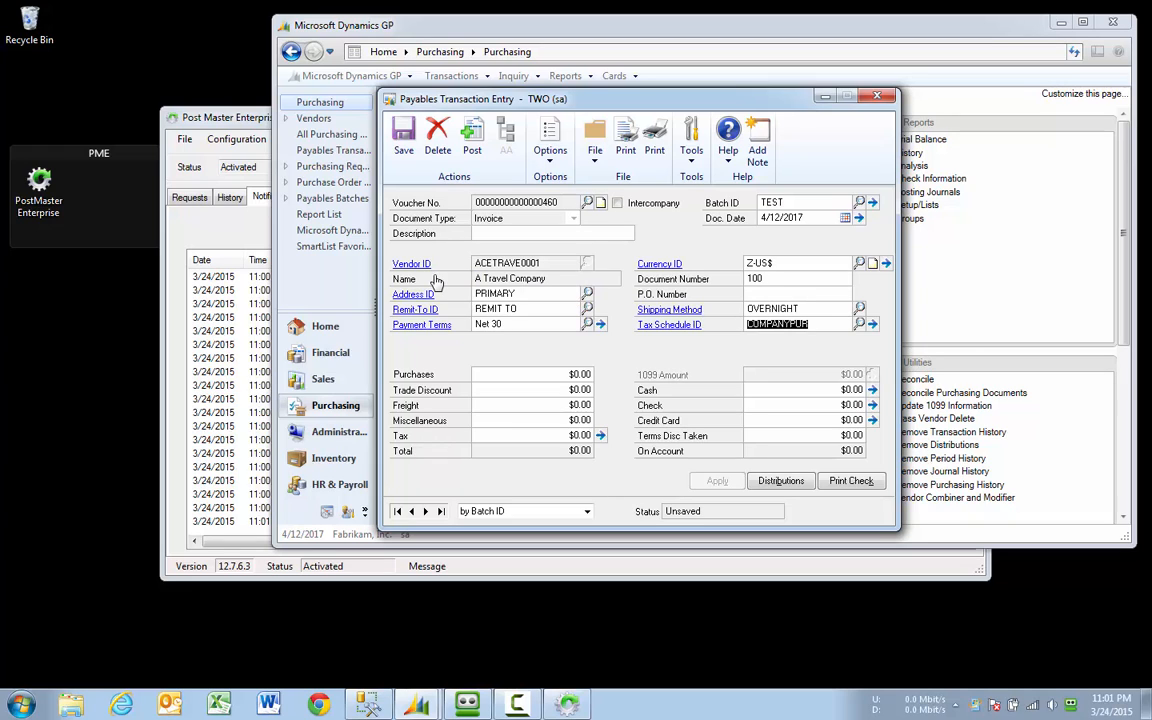
key(Tab)
text(100)
key(Tab)
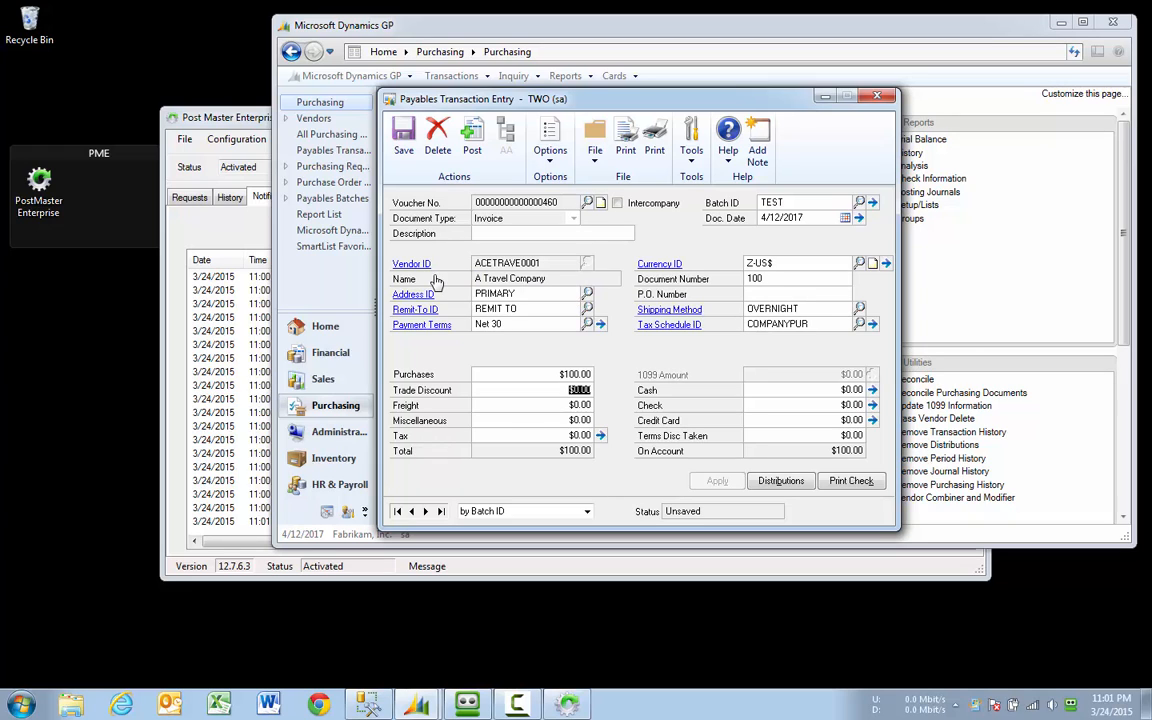
click(403, 138)
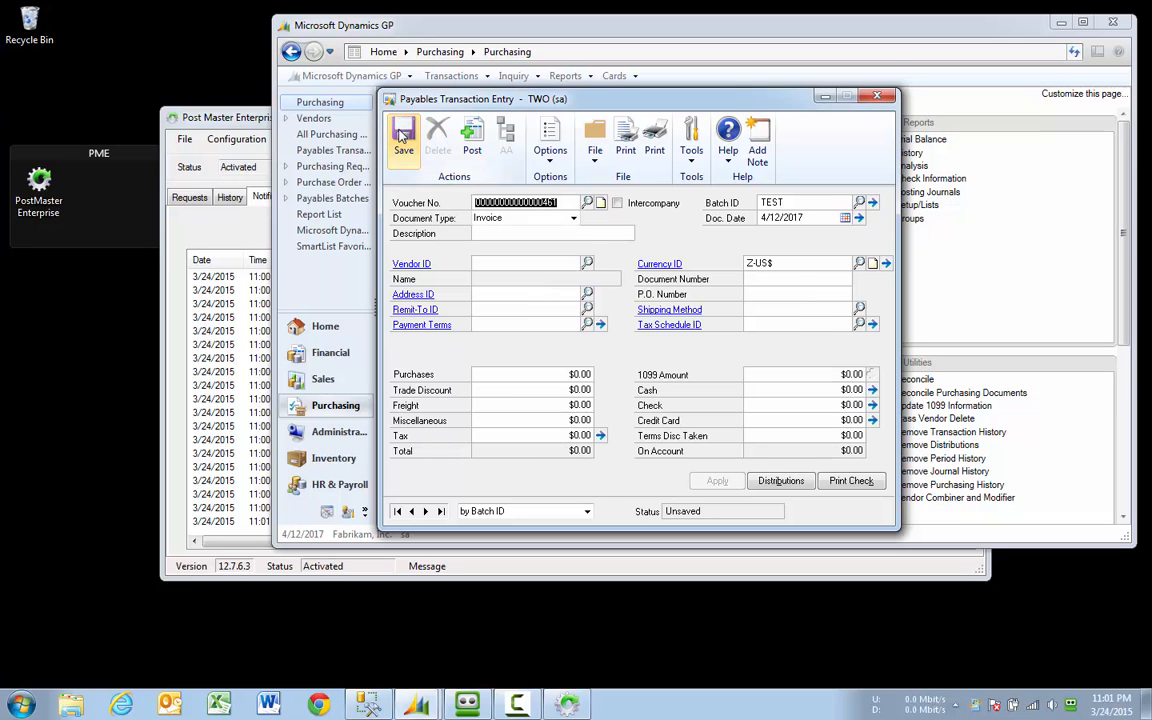
click(877, 96)
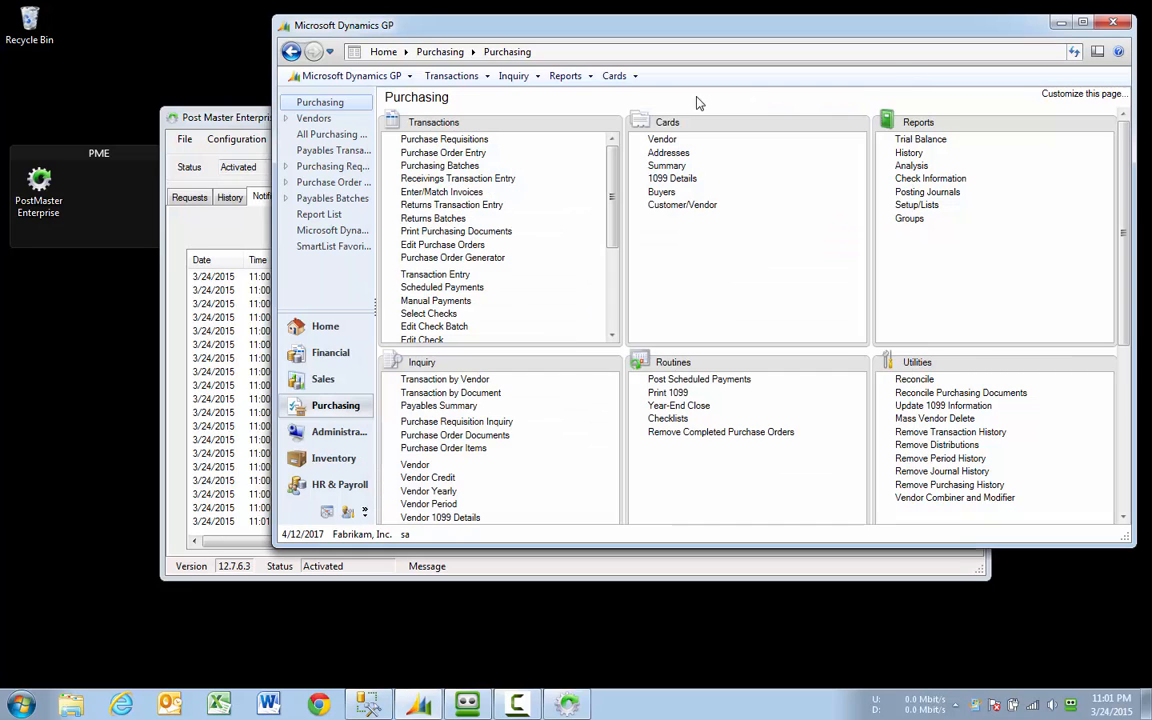
Step: Switch back to PostMaster Enterprise to see the TEST batch auto-post notification
click(226, 117)
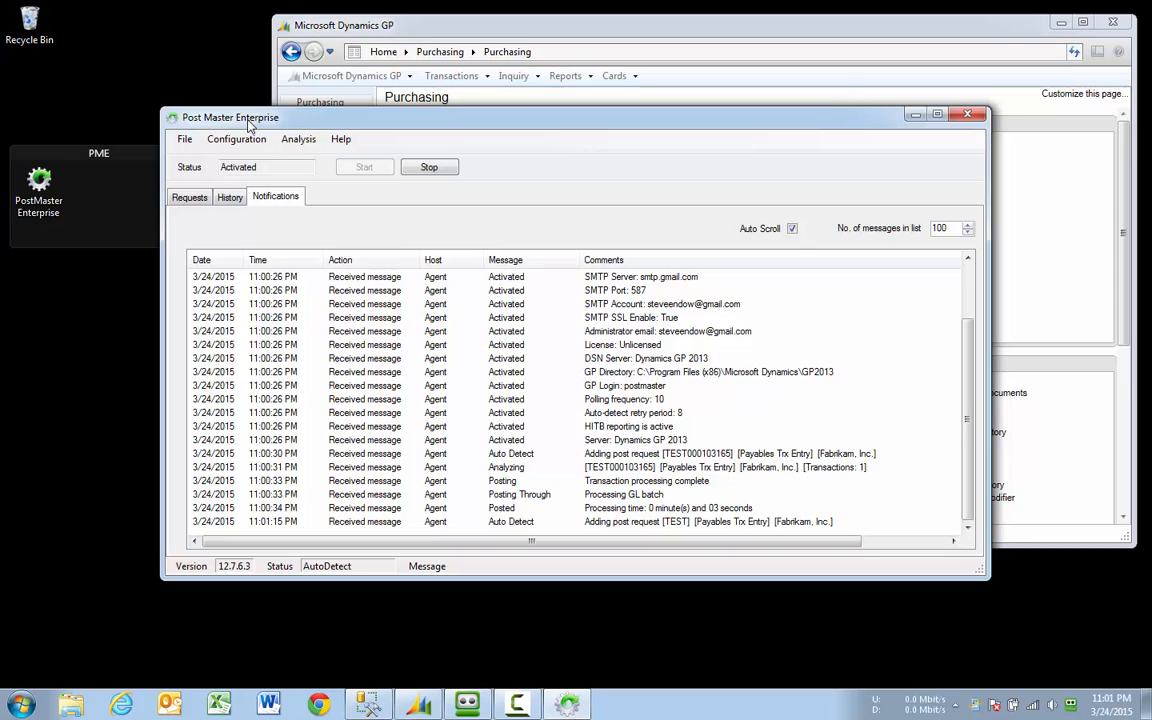